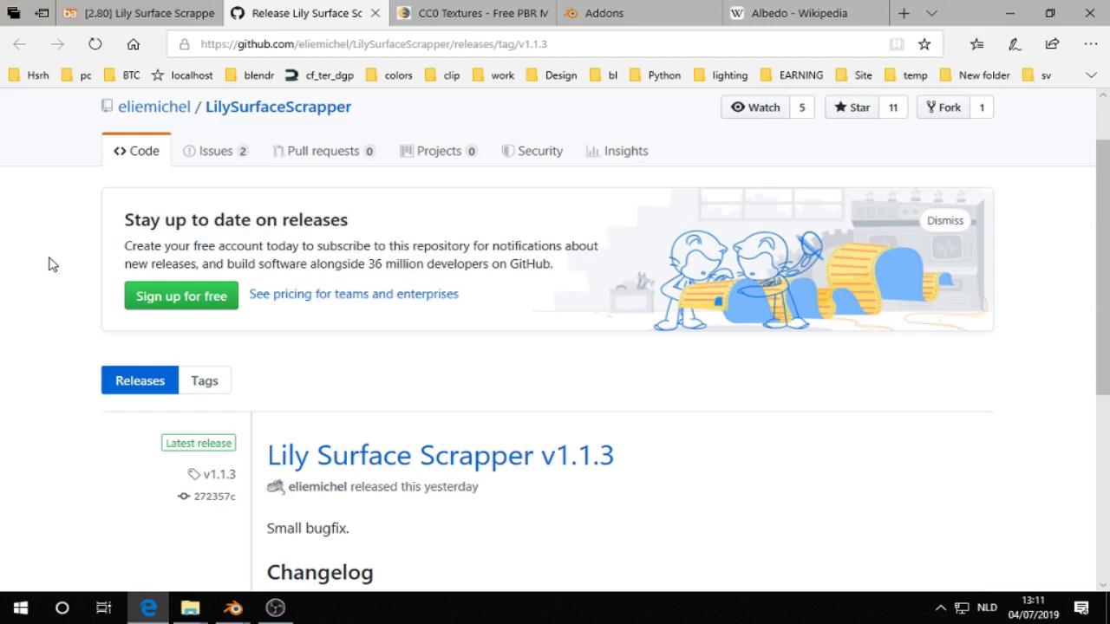
Open the Concrete #10 texture page from the Concrete category of CC0 Textures and copy its web address.
left_click(473, 15)
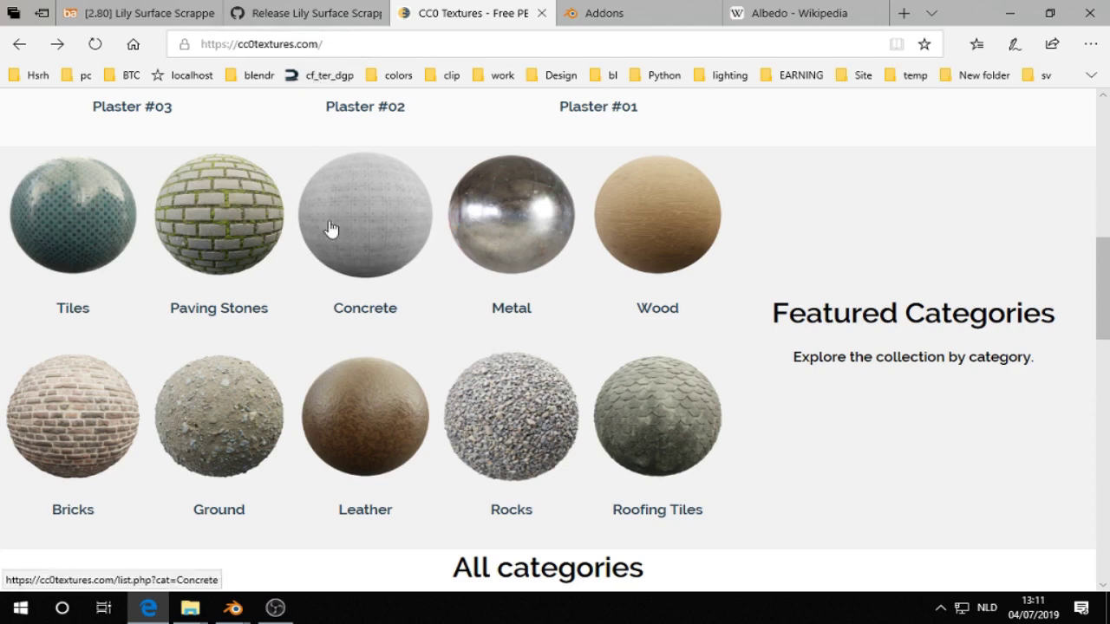
left_click(367, 217)
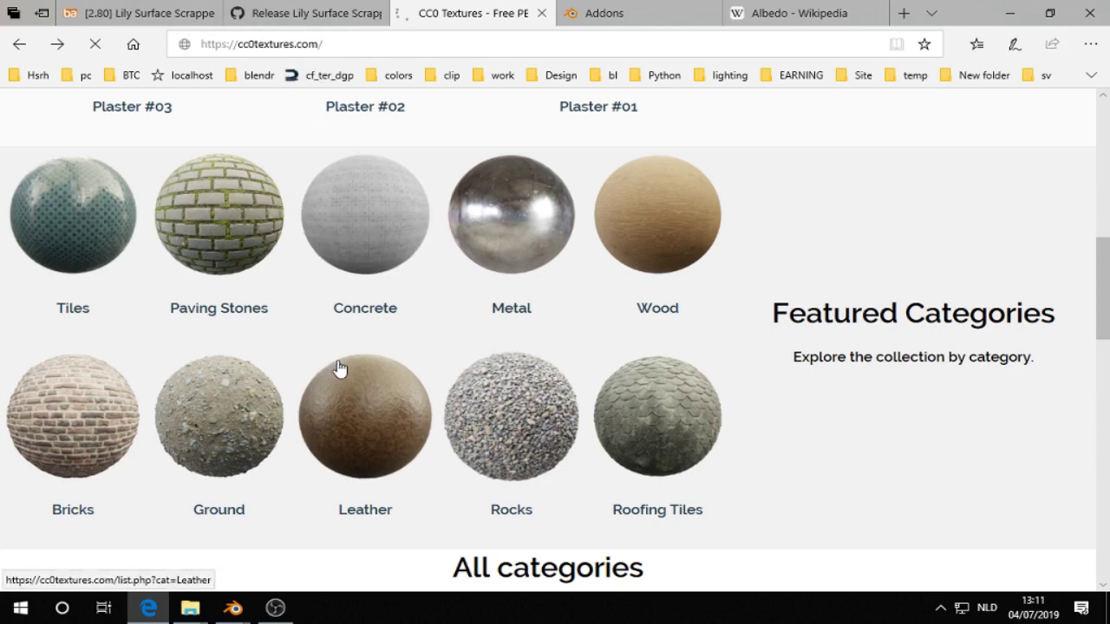
scroll(339, 370, "down", 3)
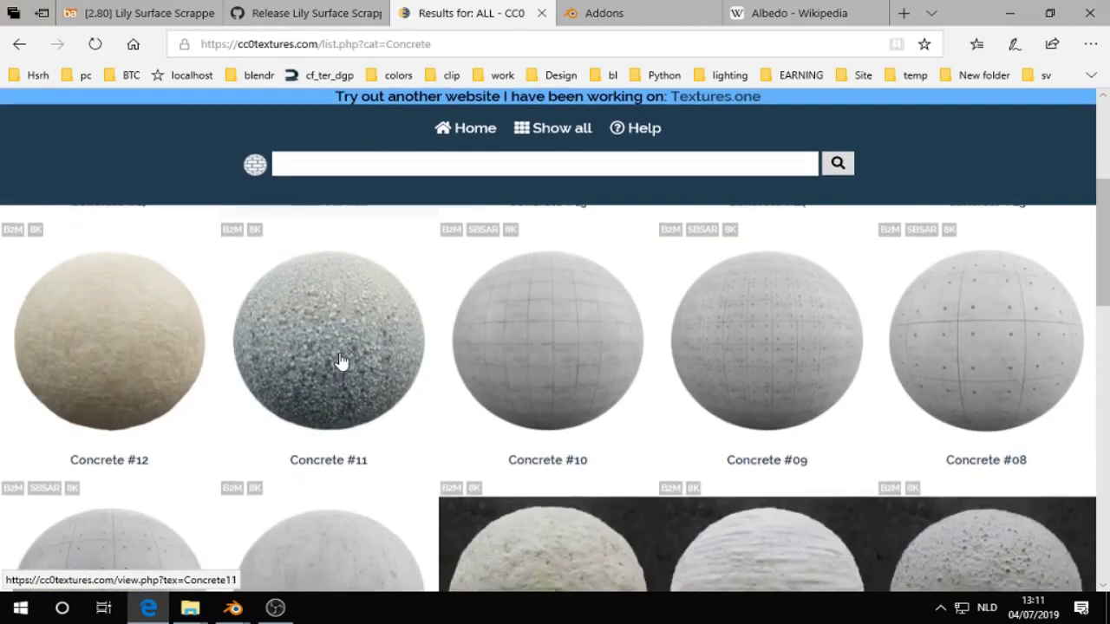
scroll(341, 361, "down", 3)
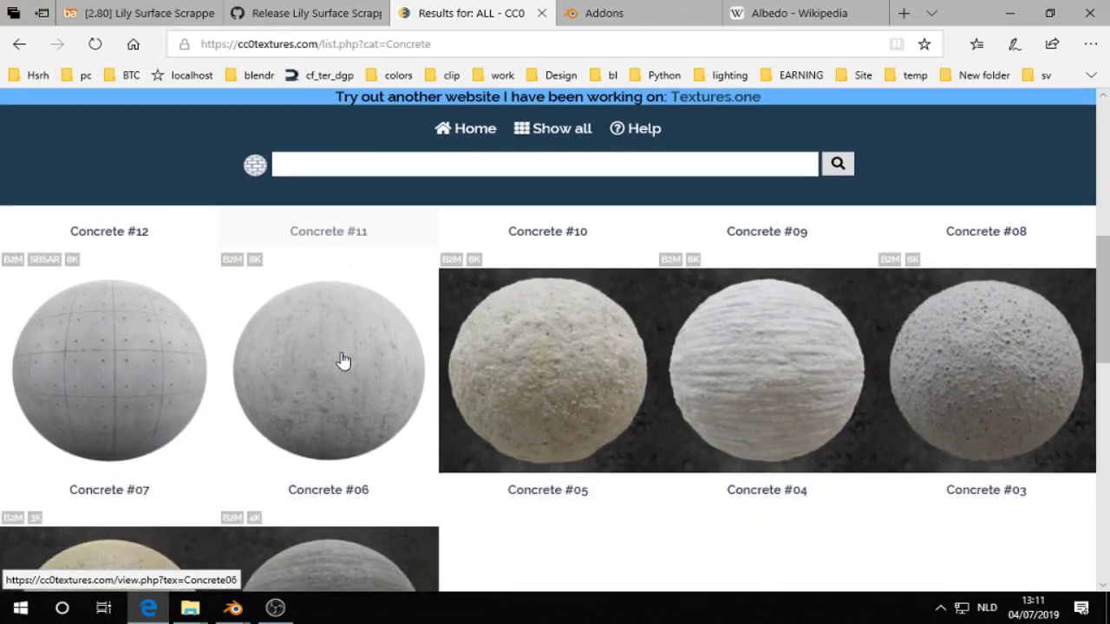
scroll(342, 359, "up", 3)
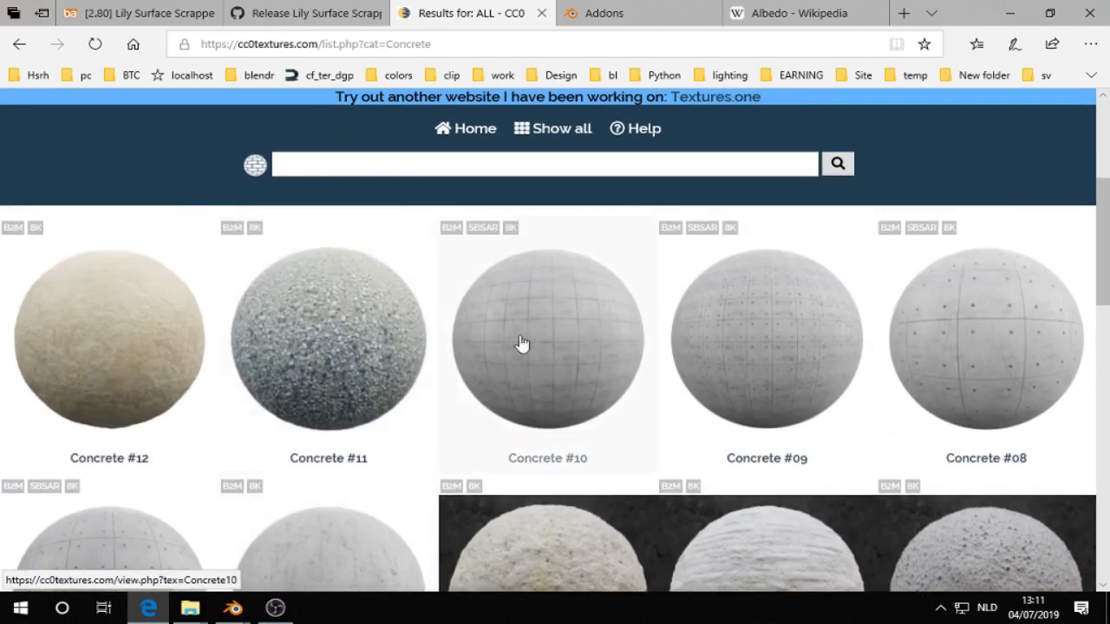
left_click(595, 334)
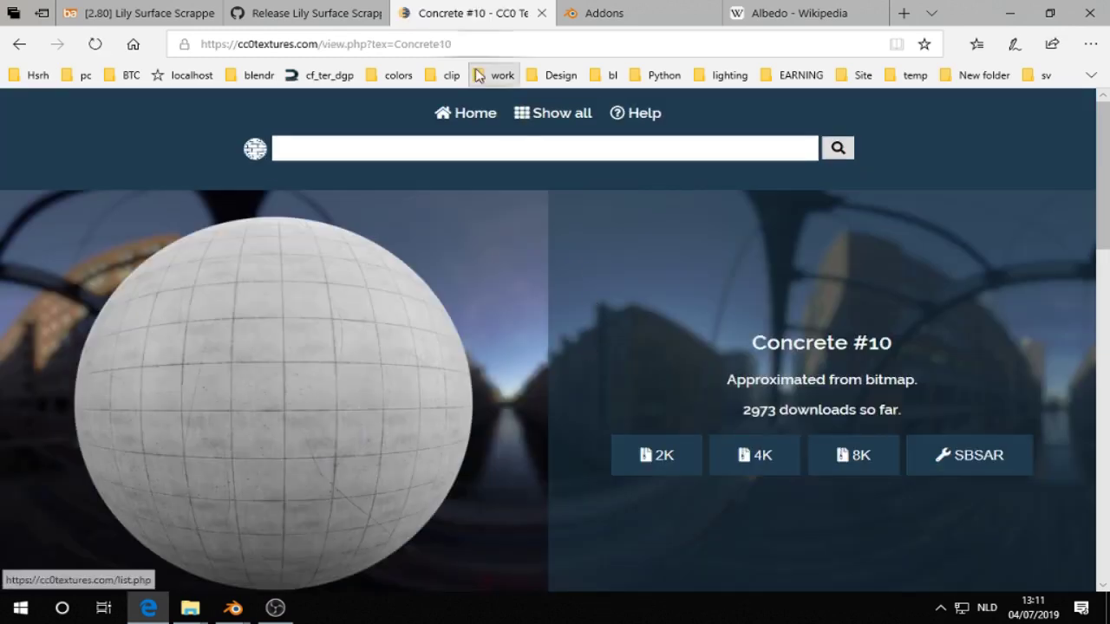
left_click(459, 44)
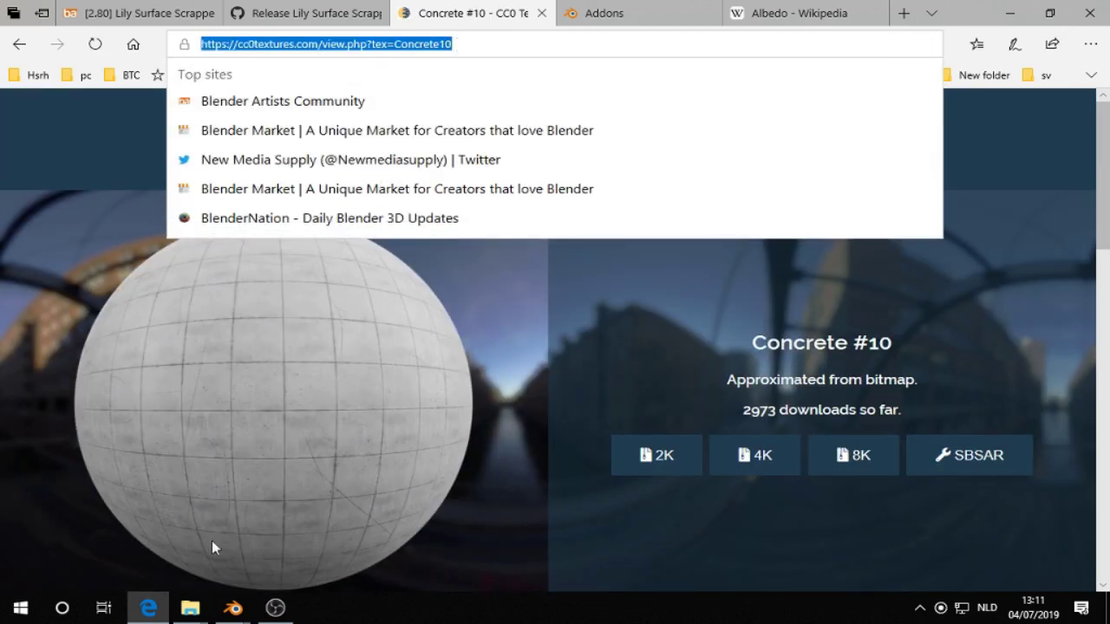
Switch to Blender and import the Concrete #10 surface from its CC0 Textures URL onto Suzanne in the 2K variant.
left_click(232, 607)
left_click(95, 536)
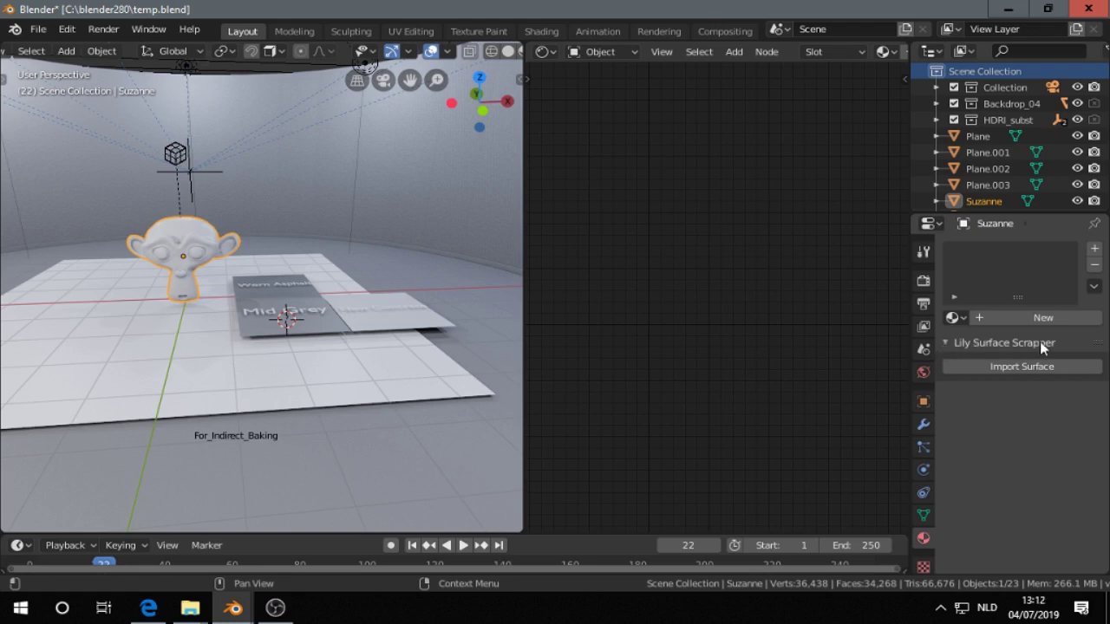
left_click(1028, 369)
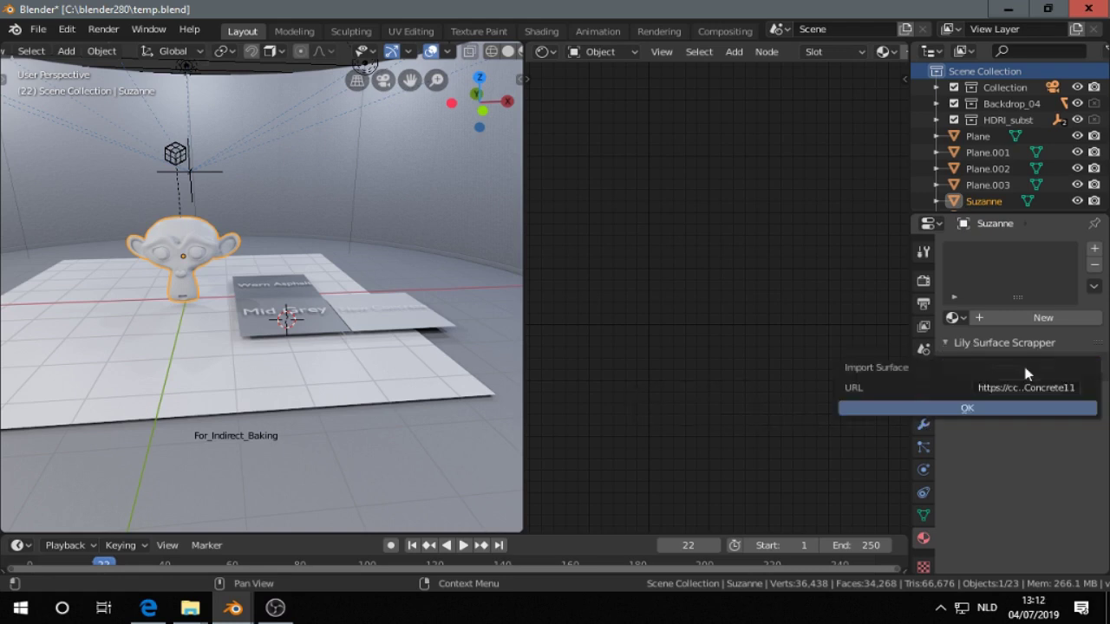
left_click(1018, 390)
key("BackSpace")
type("0")
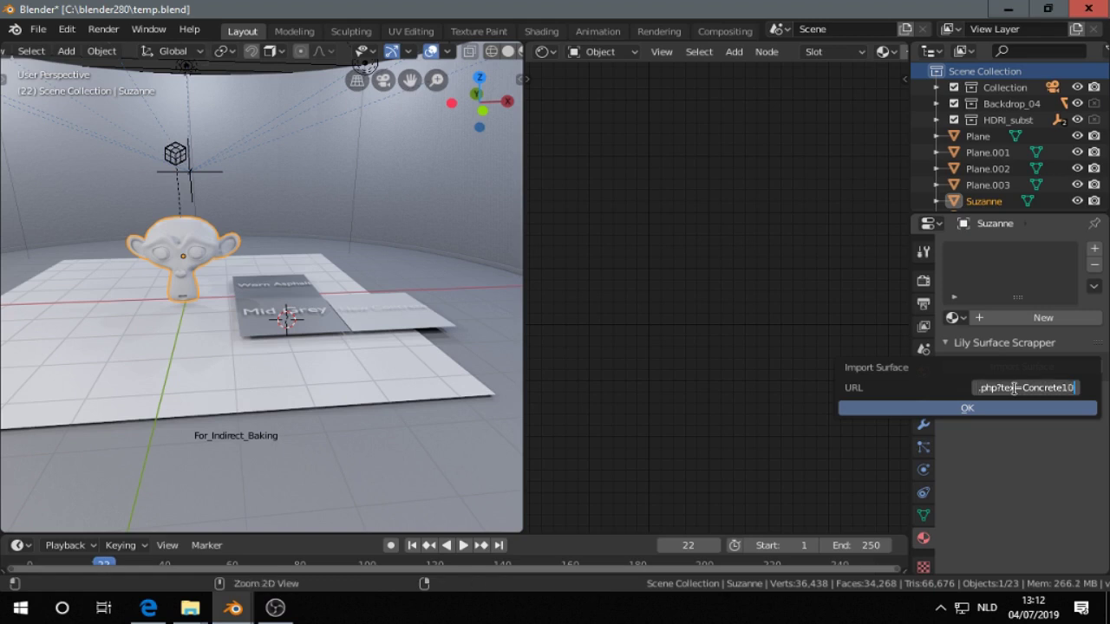
key("Return")
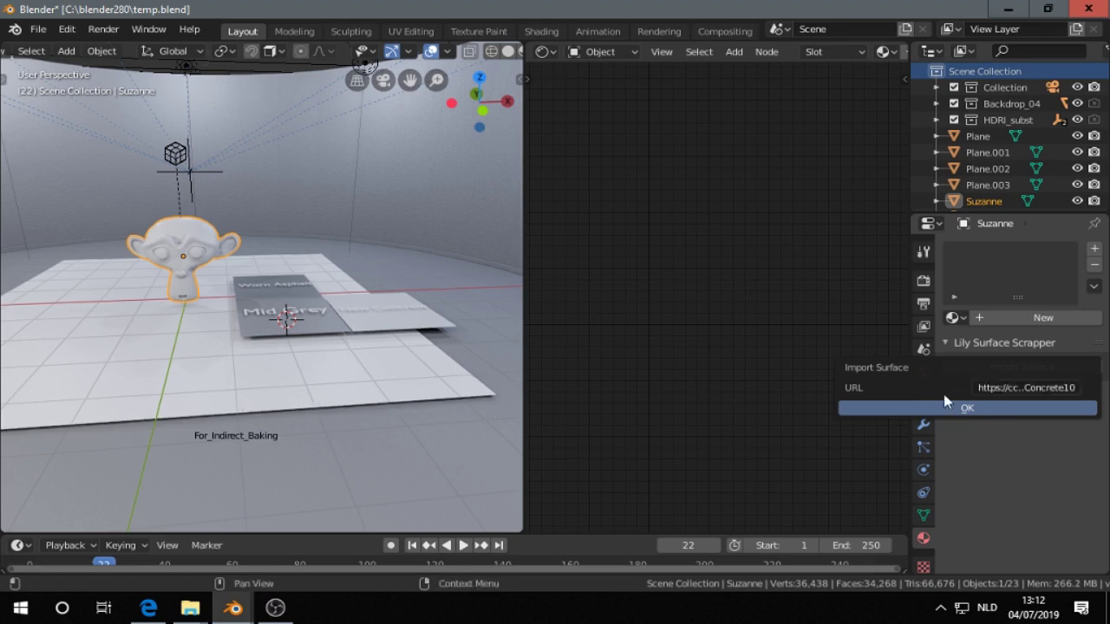
key("Return")
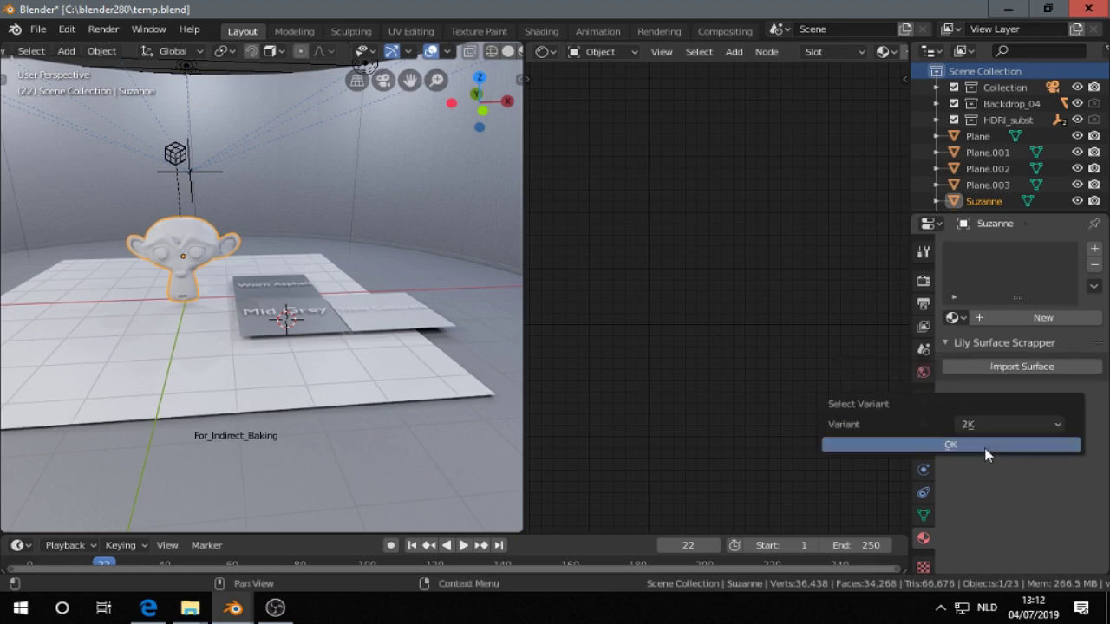
left_click(967, 425)
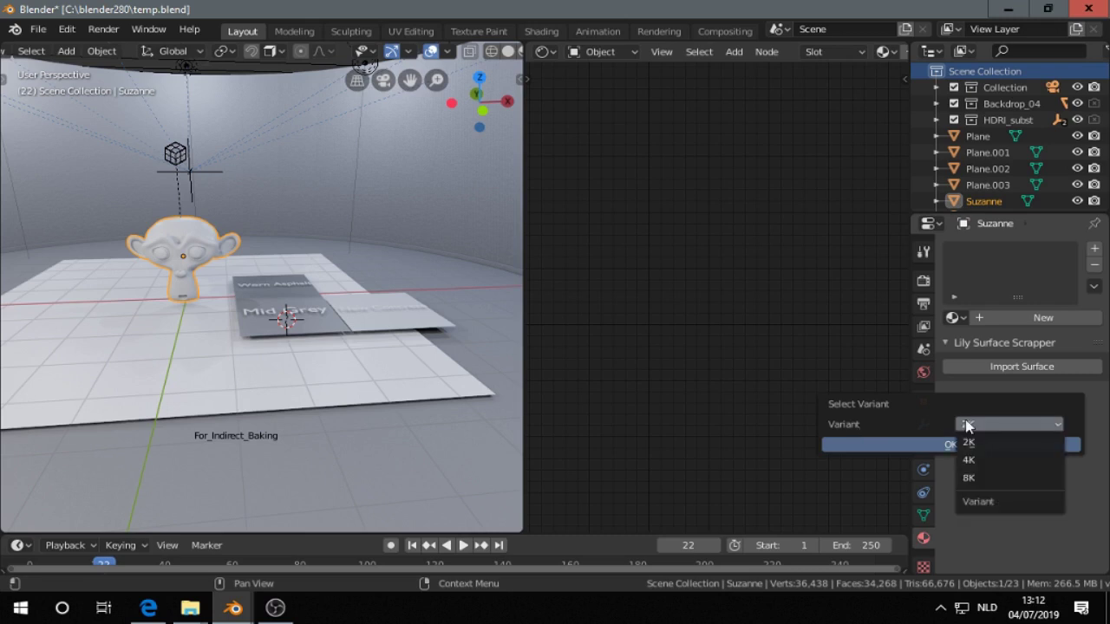
left_click(964, 442)
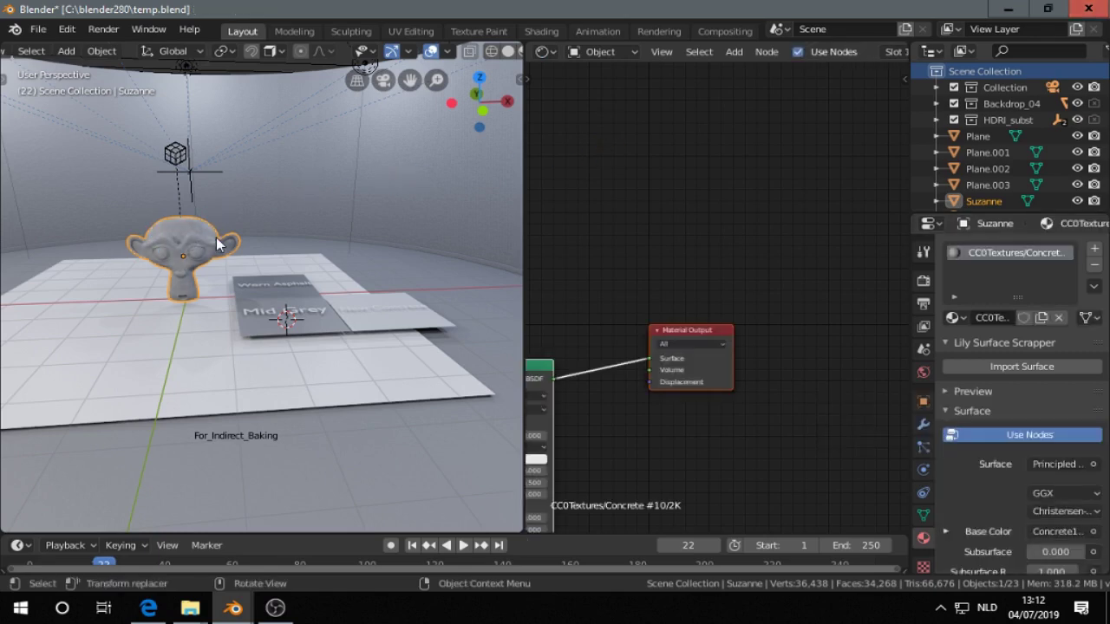
Copy Suzanne's concrete material to the large ground plane beneath it, keeping Suzanne as the active object.
middle_click_drag(221, 246, 234, 309)
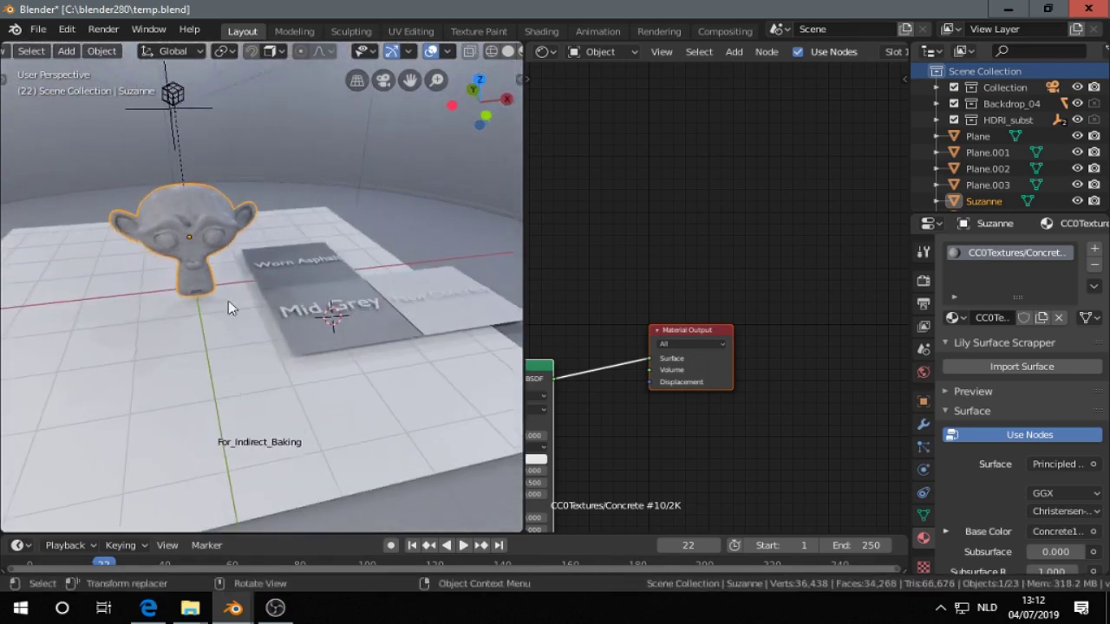
left_click(207, 365, "shift")
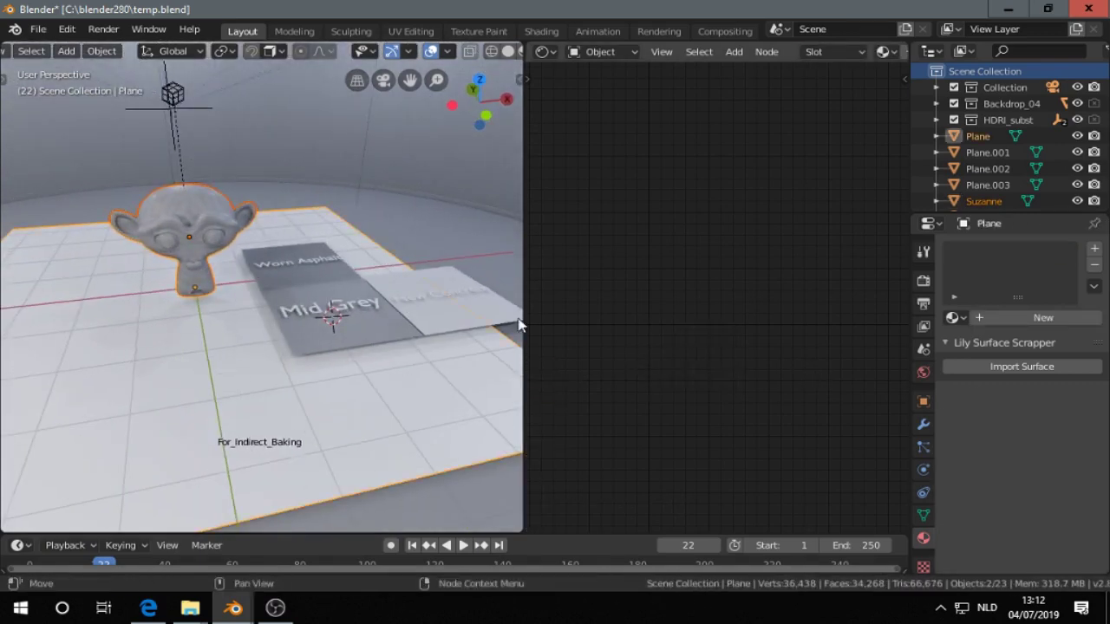
left_click(246, 365)
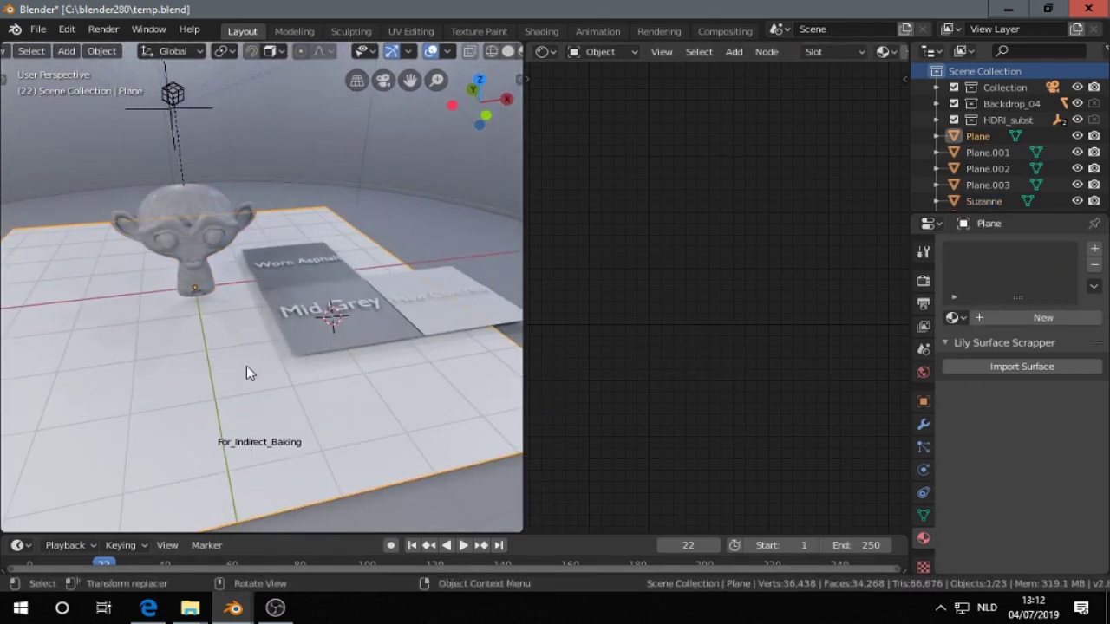
left_click(208, 219, "shift")
left_click(1094, 287)
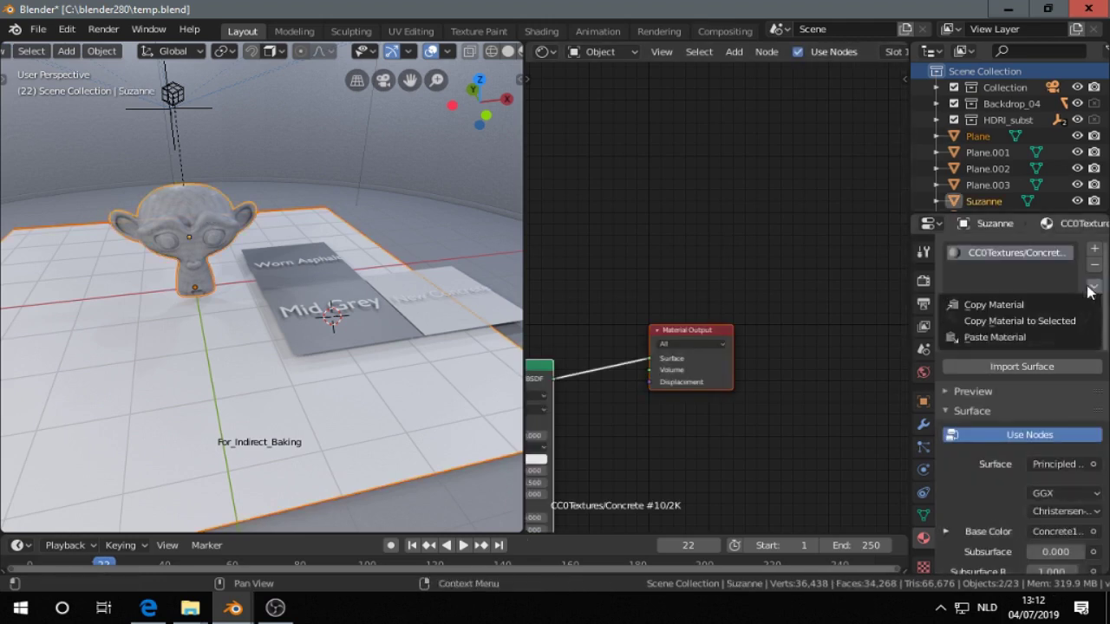
left_click(1020, 321)
Select only Suzanne and remove its concrete material slot.
left_click(195, 269)
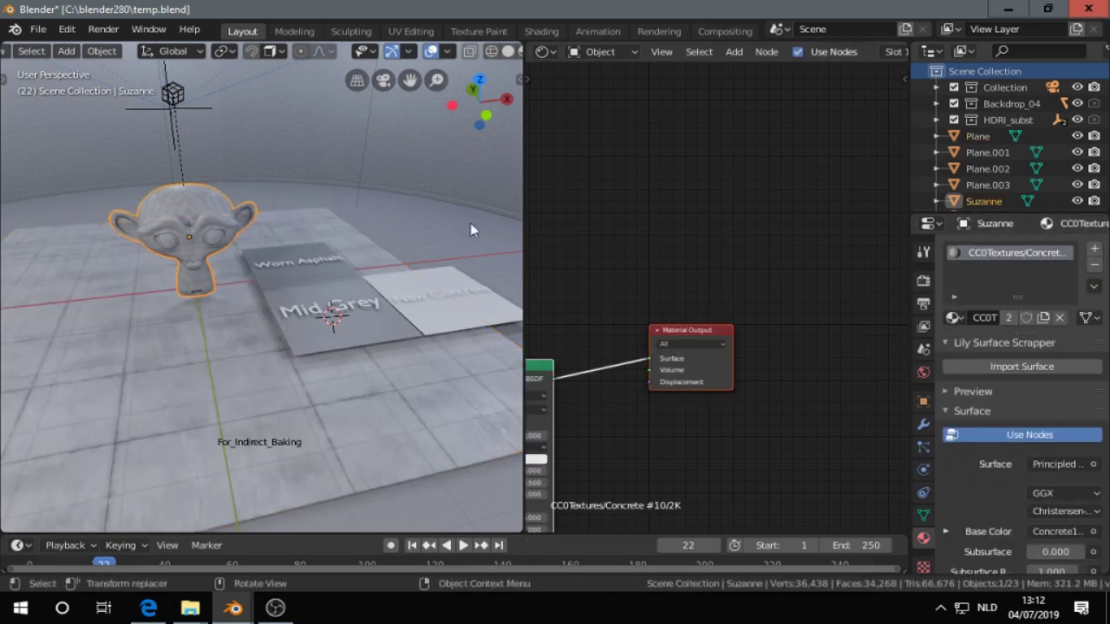
left_click(1095, 265)
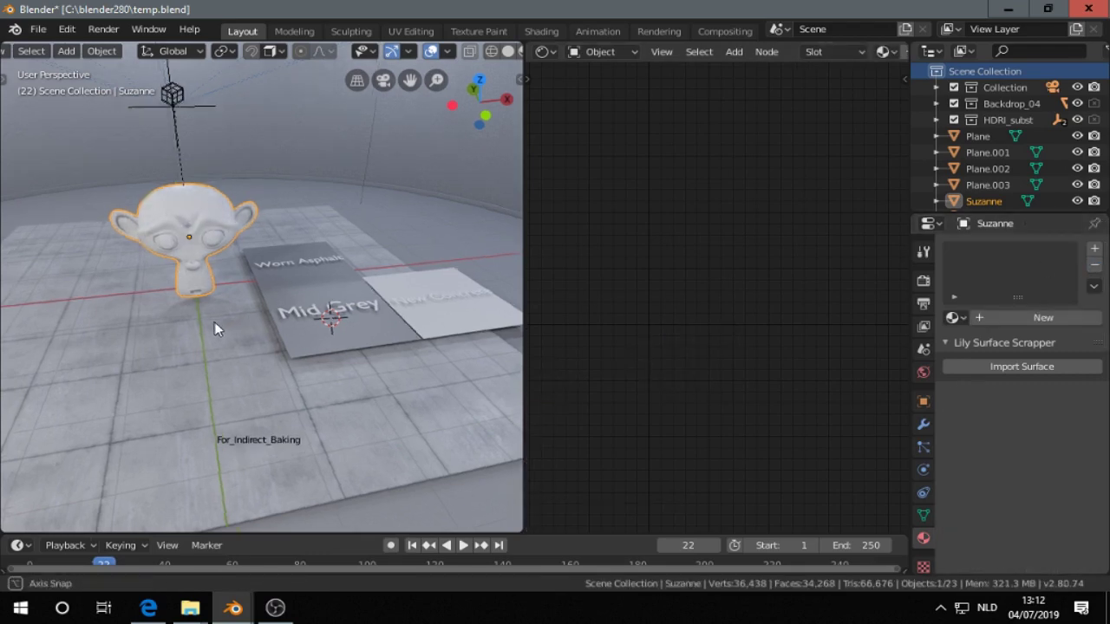
middle_click_drag(184, 368, 226, 293)
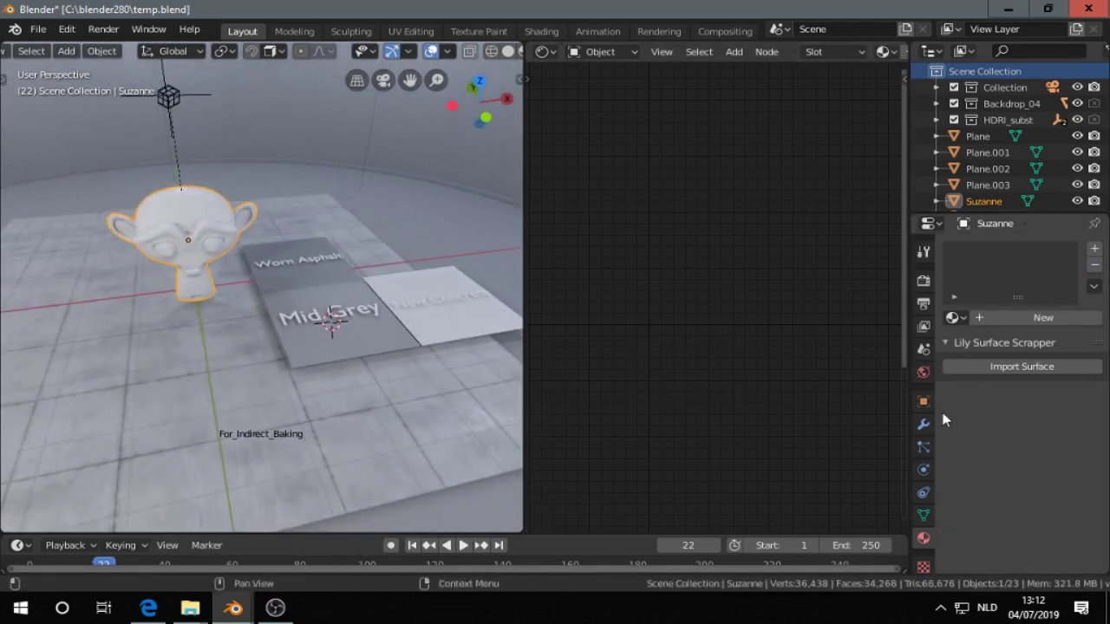
Switch to the browser, open the Wood #26 texture page from the Wood category and copy its web address.
mouse_move(147, 612)
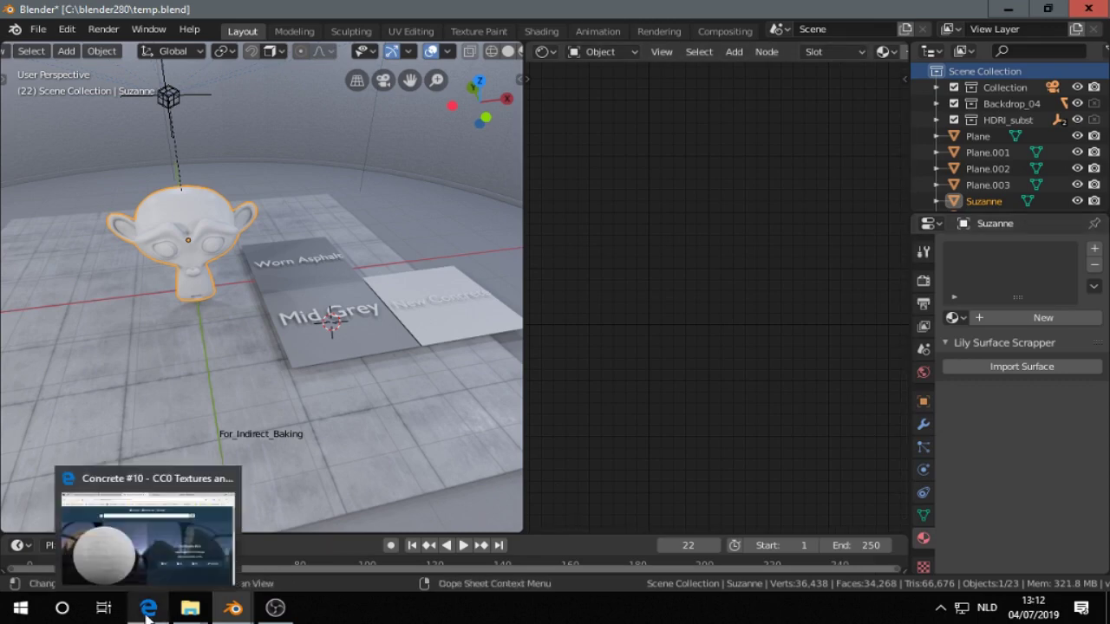
left_click(111, 544)
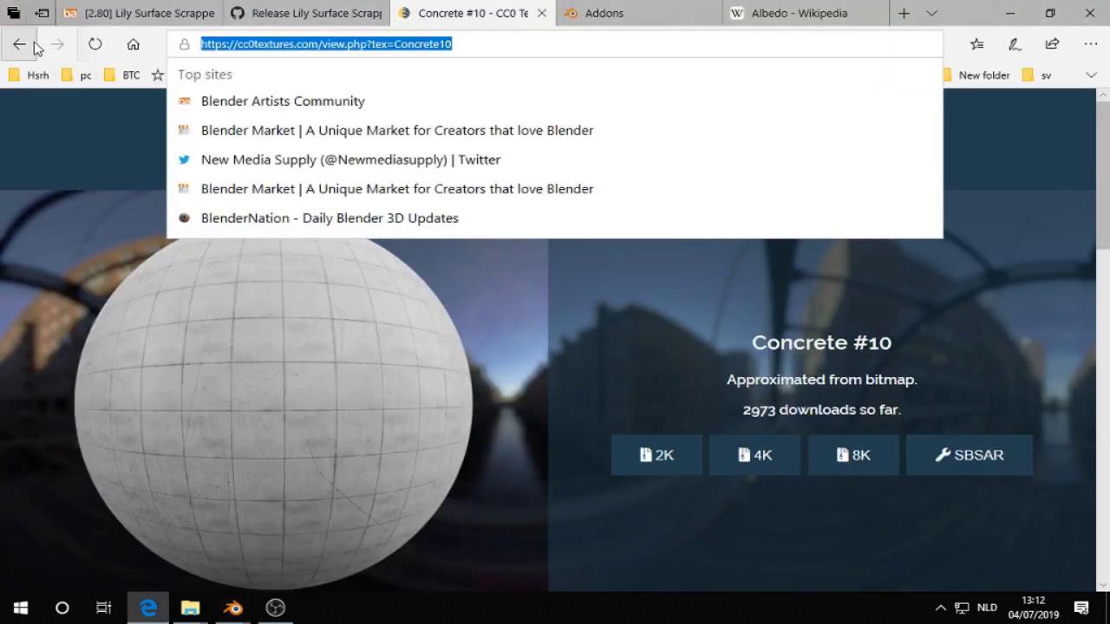
left_click(20, 44)
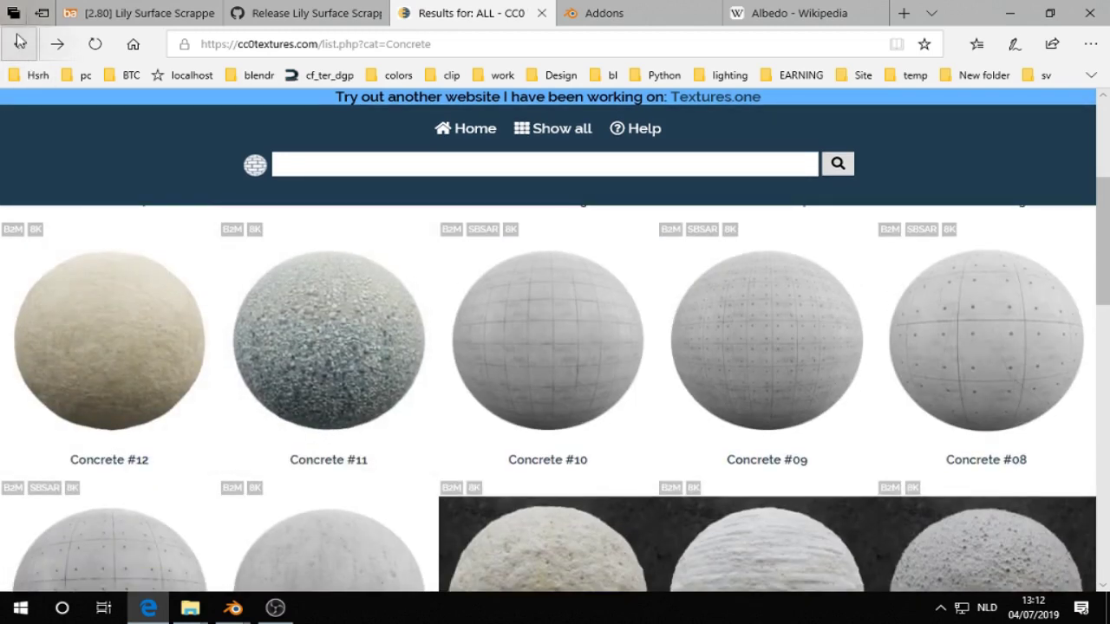
left_click(19, 43)
left_click(675, 211)
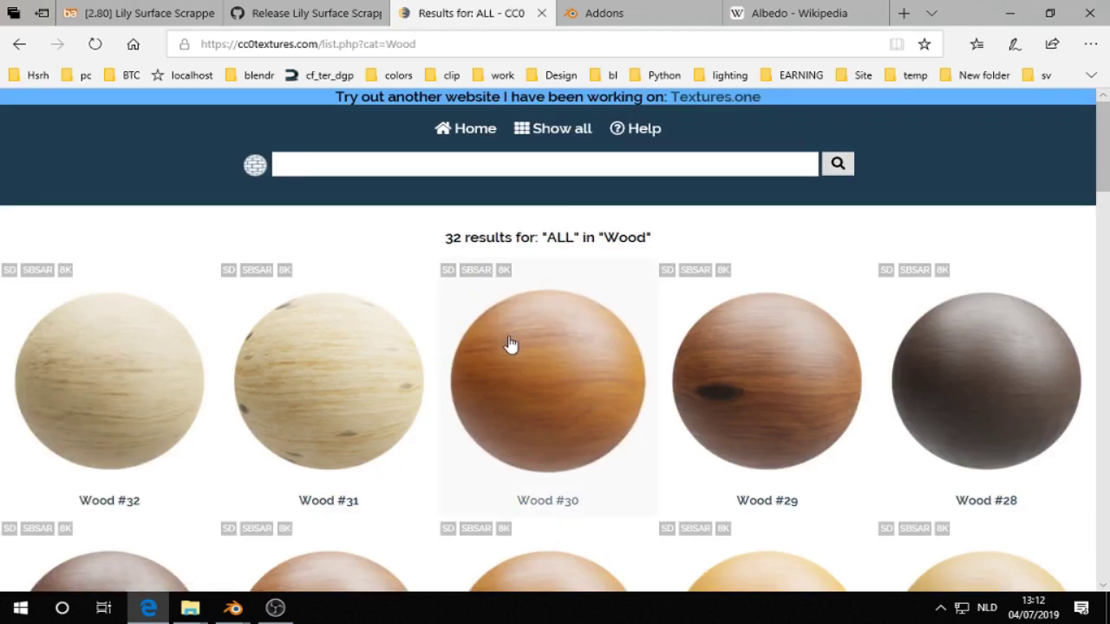
scroll(507, 347, "down", 3)
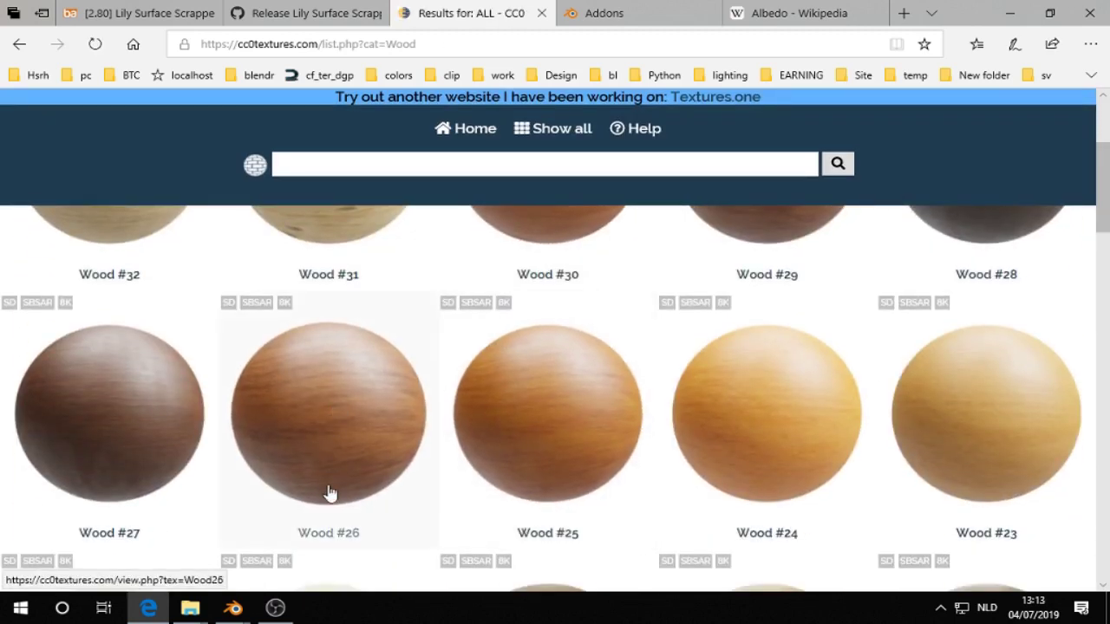
left_click(317, 416)
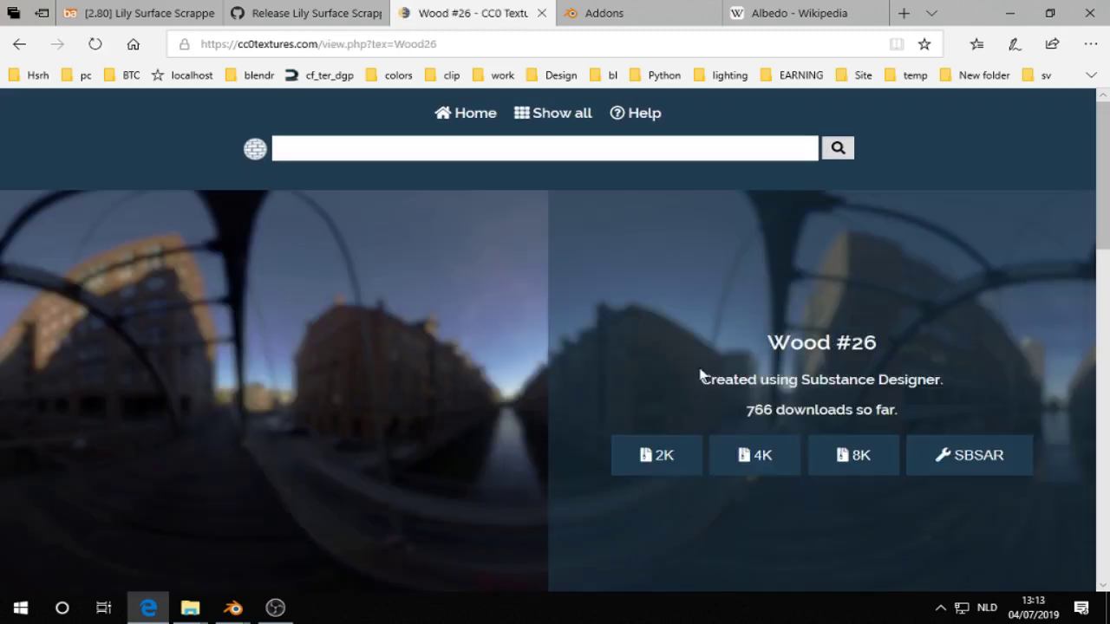
left_click(403, 44)
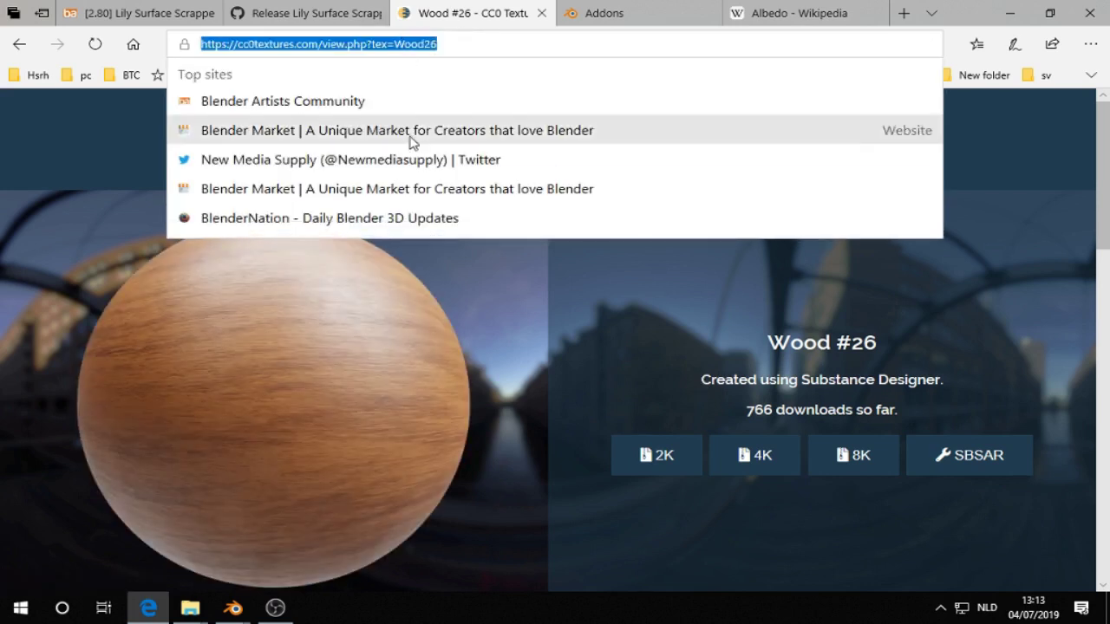
Switch to Blender and import the Wood #26 surface from the copied URL onto Suzanne in the 2K variant.
left_click(232, 608)
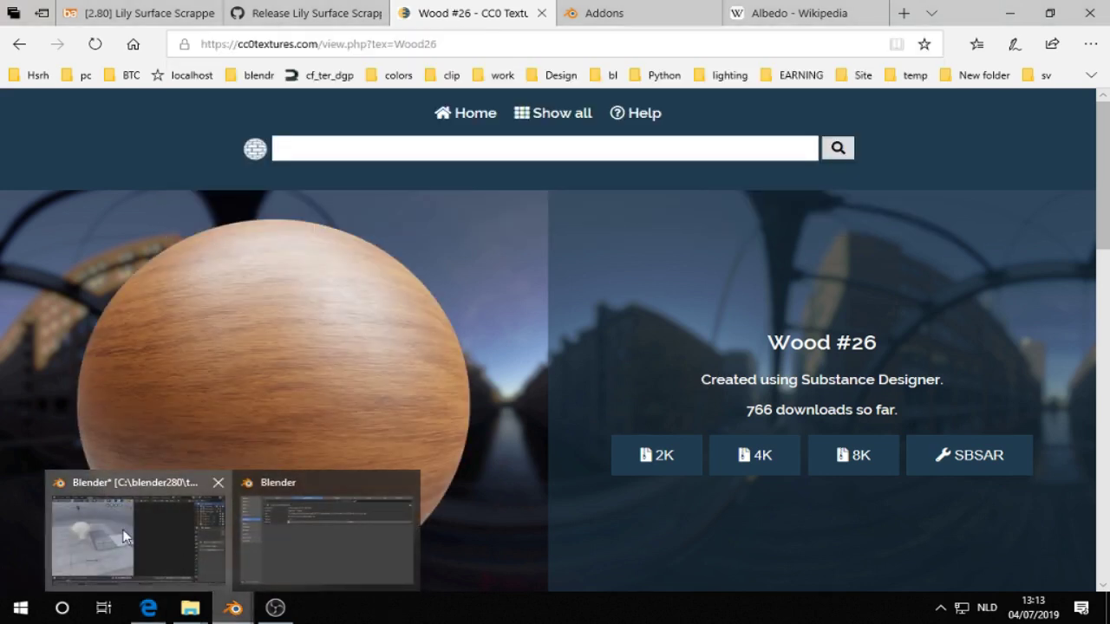
left_click(122, 529)
left_click(1014, 373)
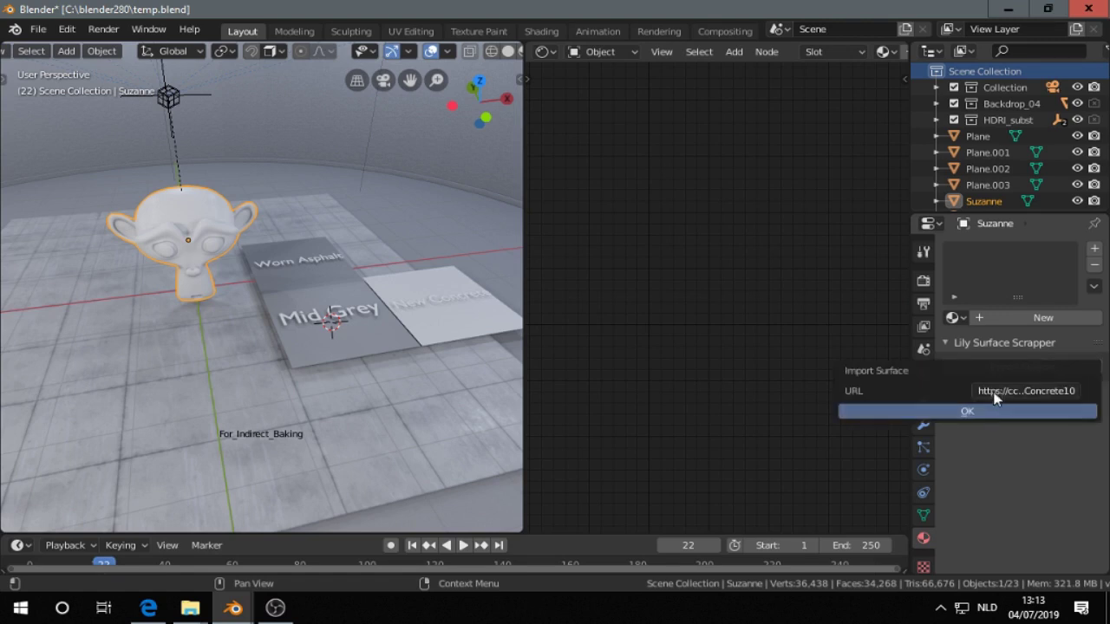
left_click(994, 390)
key("ctrl+v")
left_click(1000, 418)
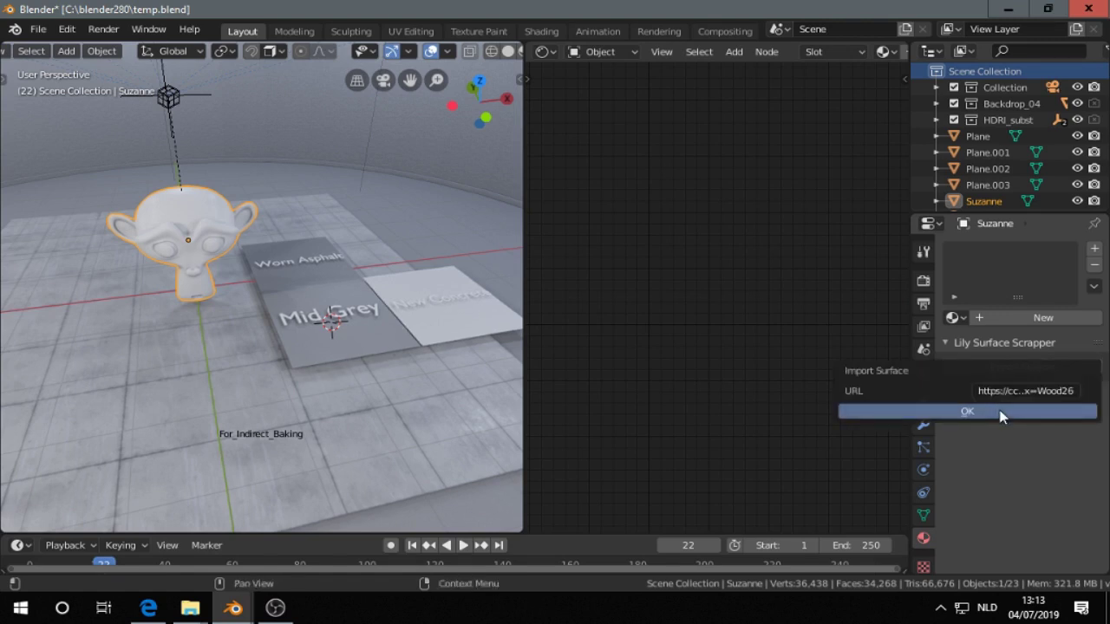
left_click(1000, 416)
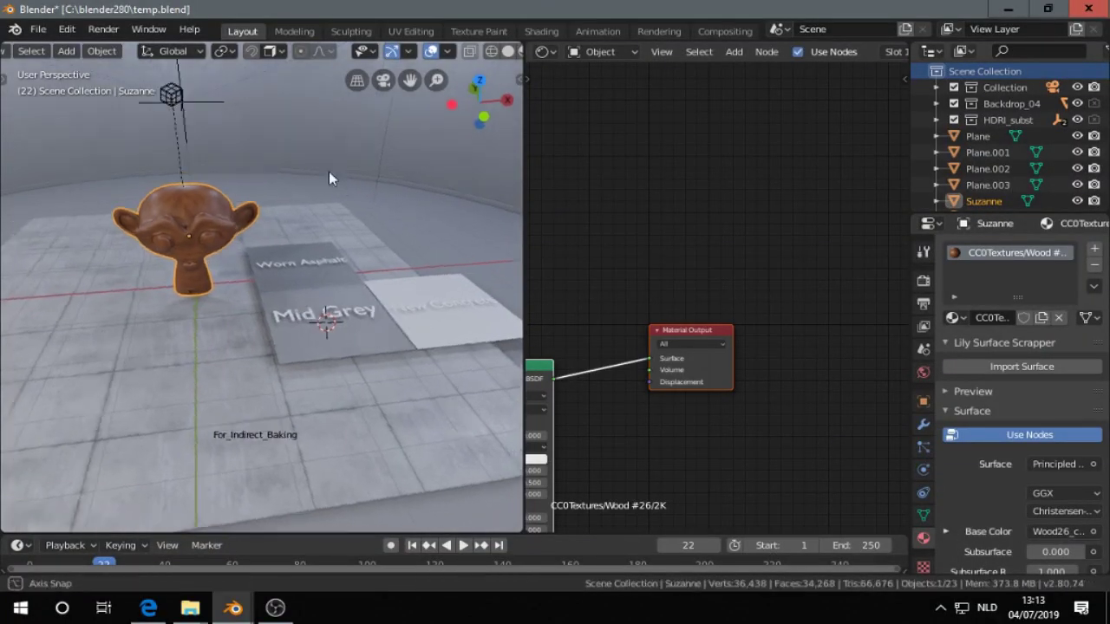
Select the curved backdrop and examine the base color in its Principled BSDF material.
left_click(325, 148)
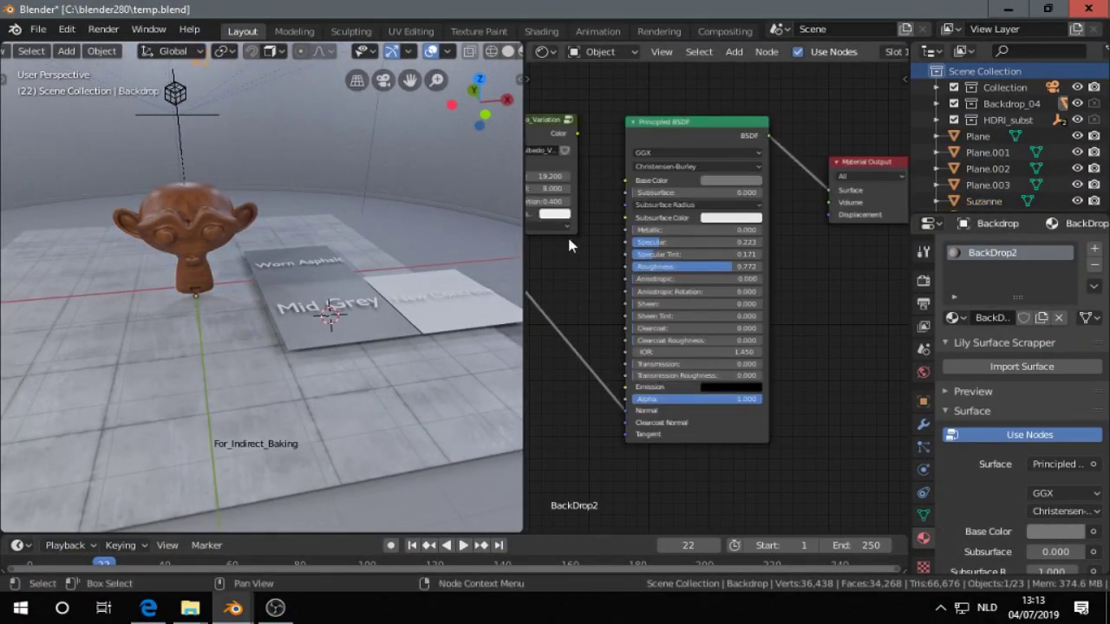
left_click(711, 181)
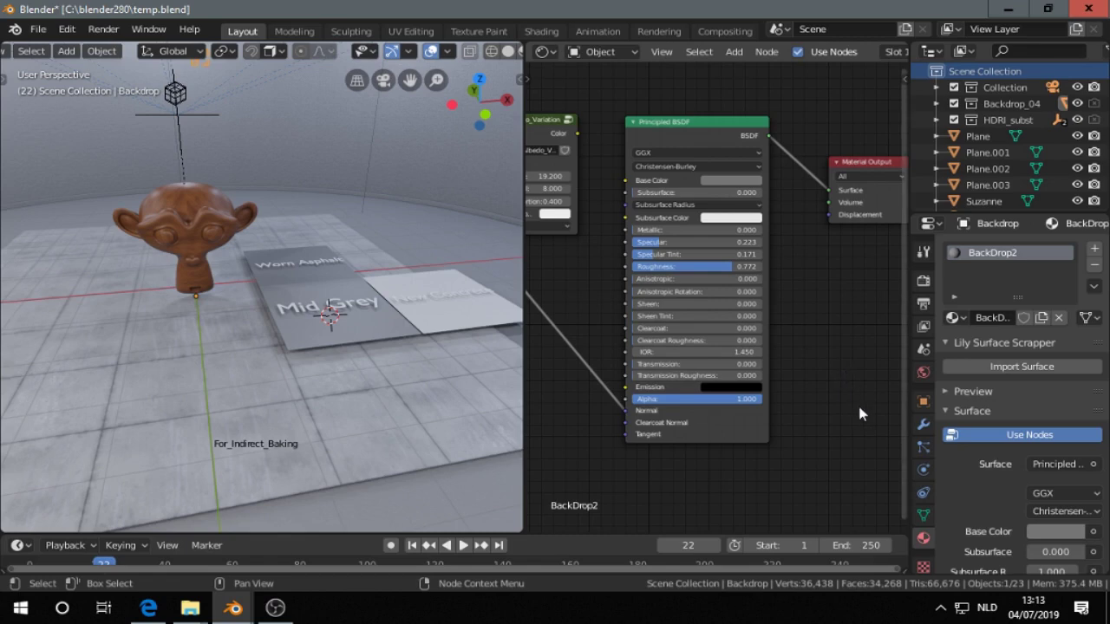
scroll(334, 218, "down", 5)
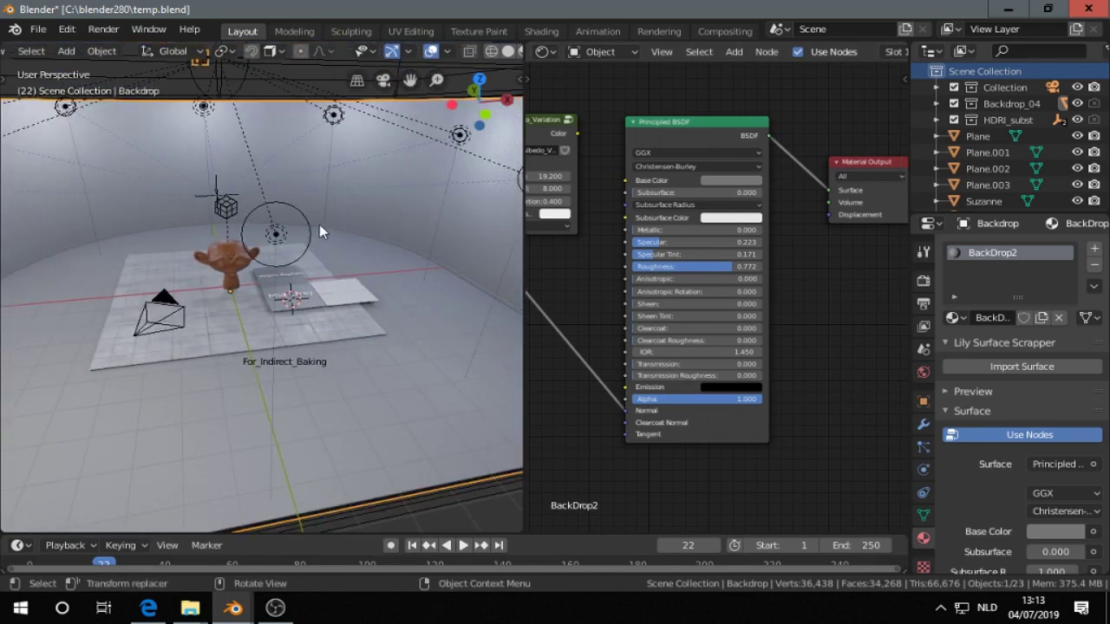
Look over the labelled reference planes beside Suzanne, and switch to the browser to read the sample albedo table on Wikipedia's Albedo page.
scroll(234, 212, "up", 2)
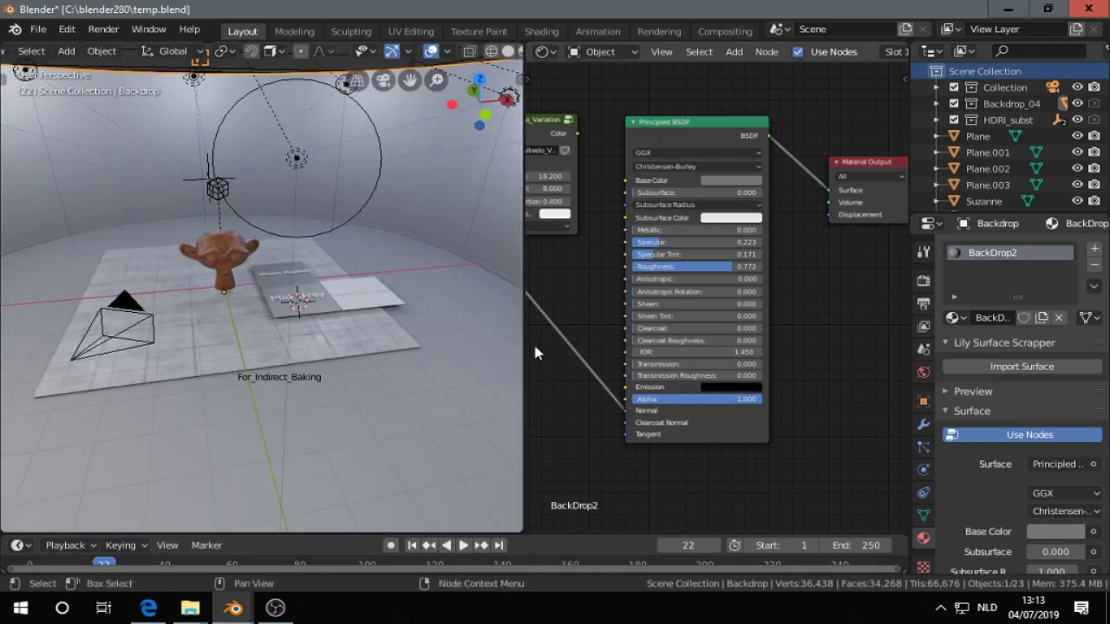
scroll(400, 268, "up", 2)
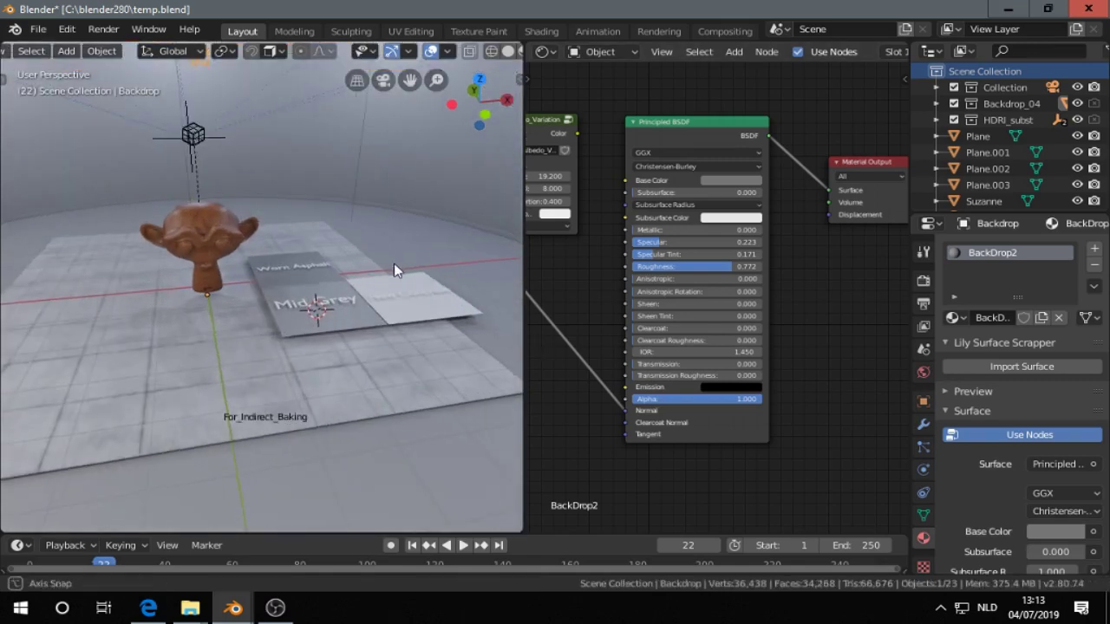
middle_click_drag(394, 263, 284, 276)
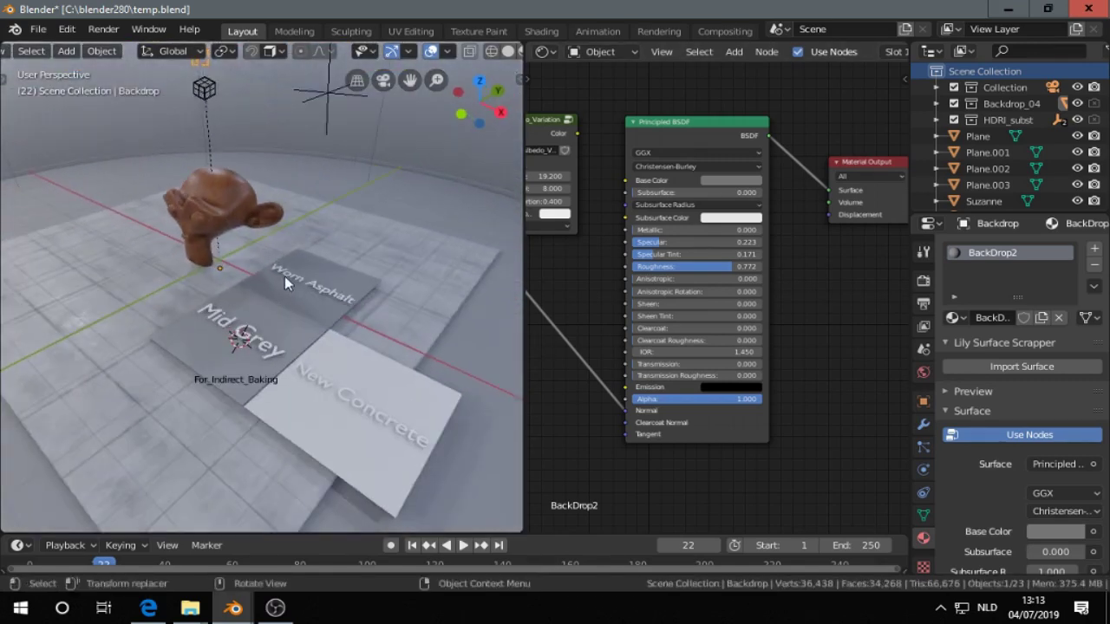
left_click(159, 612)
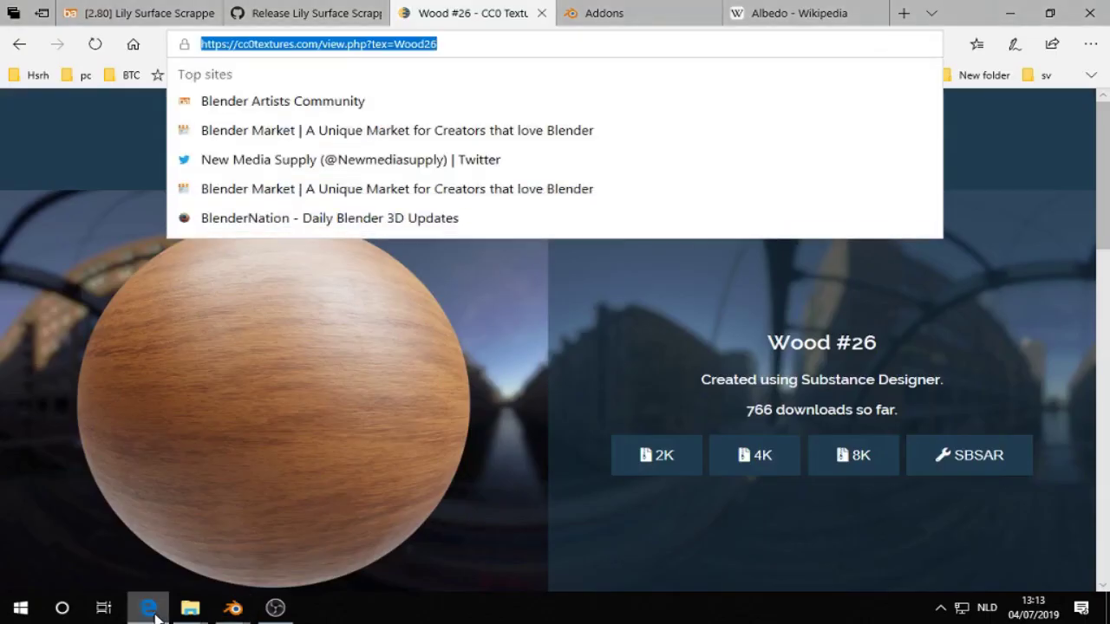
left_click(822, 12)
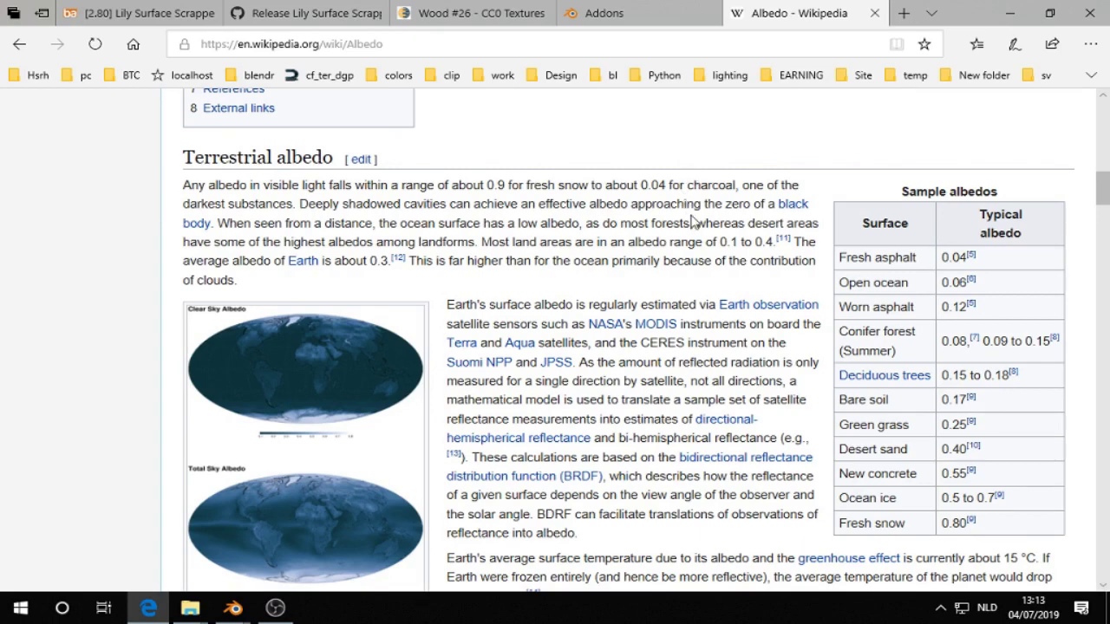
scroll(694, 222, "down", 1)
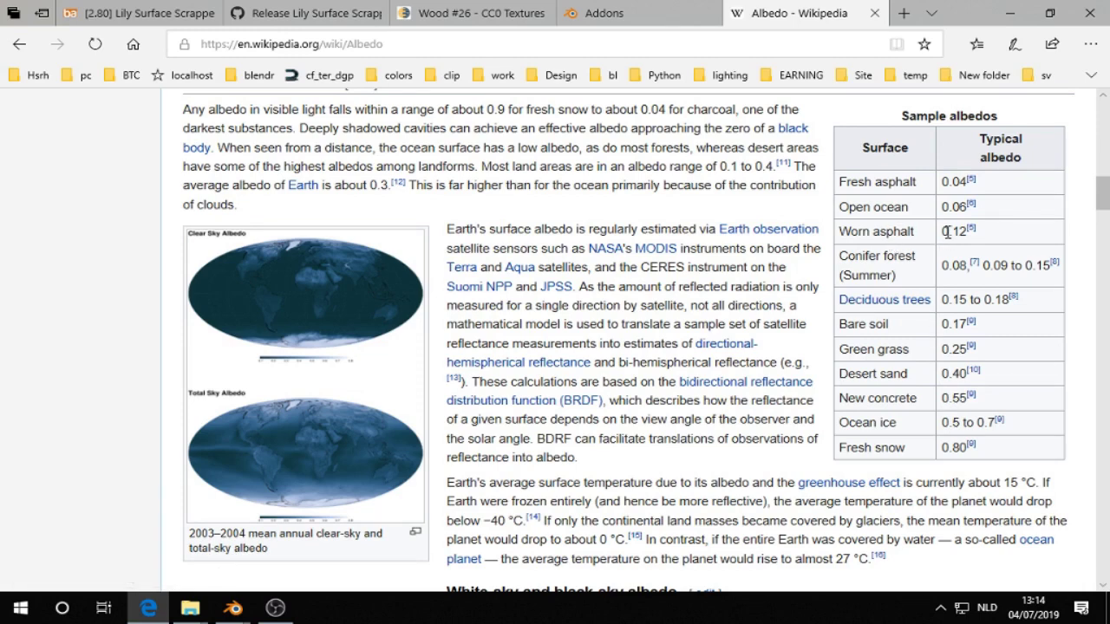
Switch to Blender, select the Worn Asphalt reference plane and examine the base color of its material.
mouse_move(233, 607)
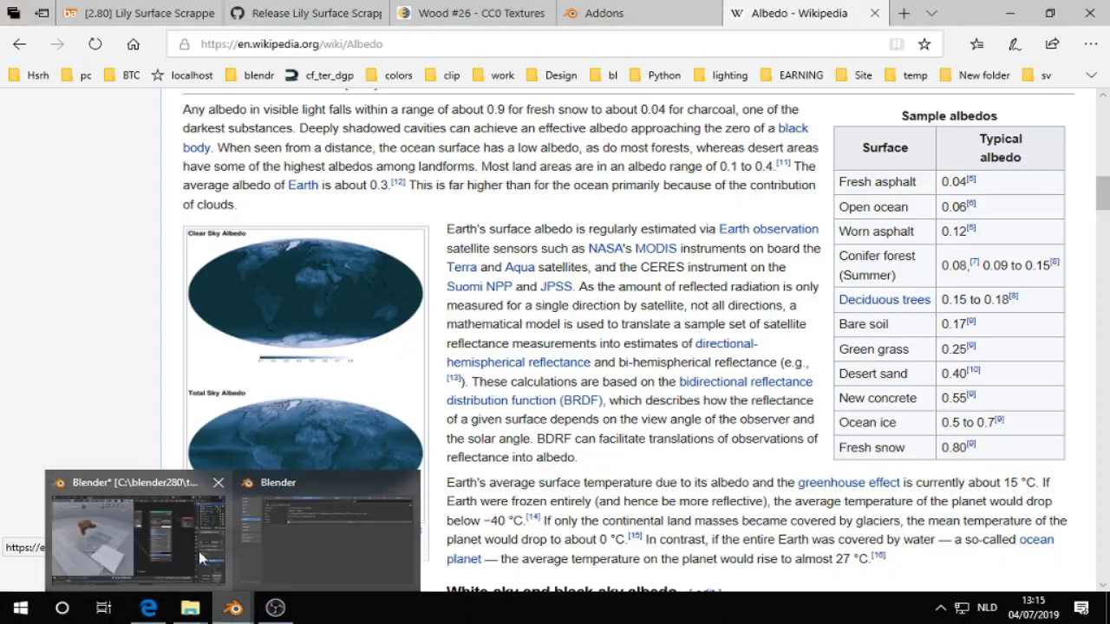
left_click(116, 511)
middle_click_drag(256, 303, 316, 282)
left_click(315, 282)
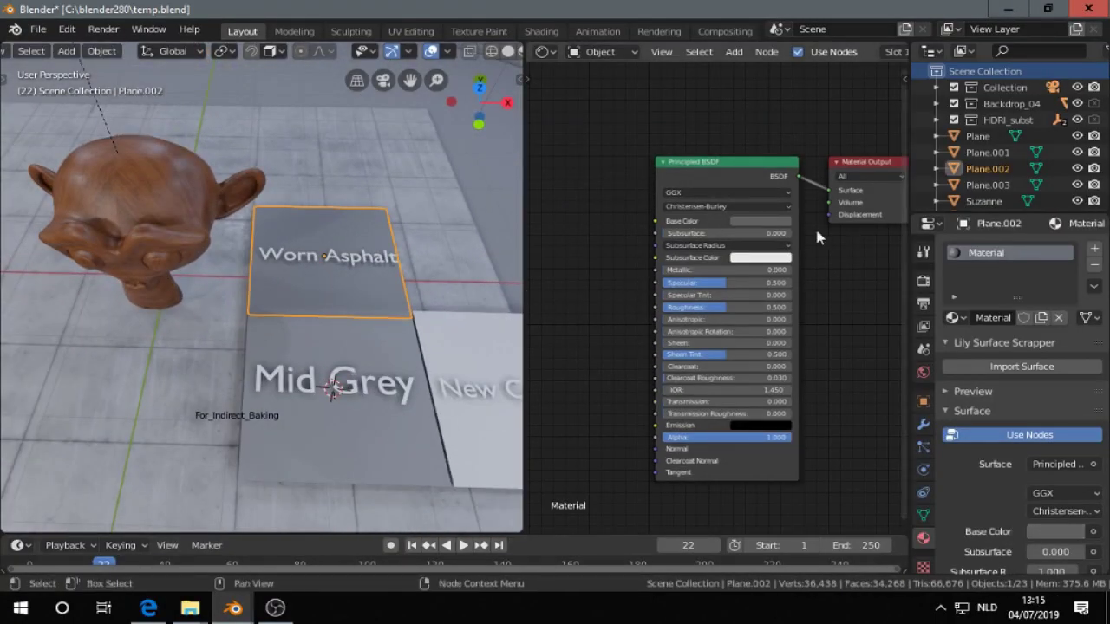
left_click(760, 221)
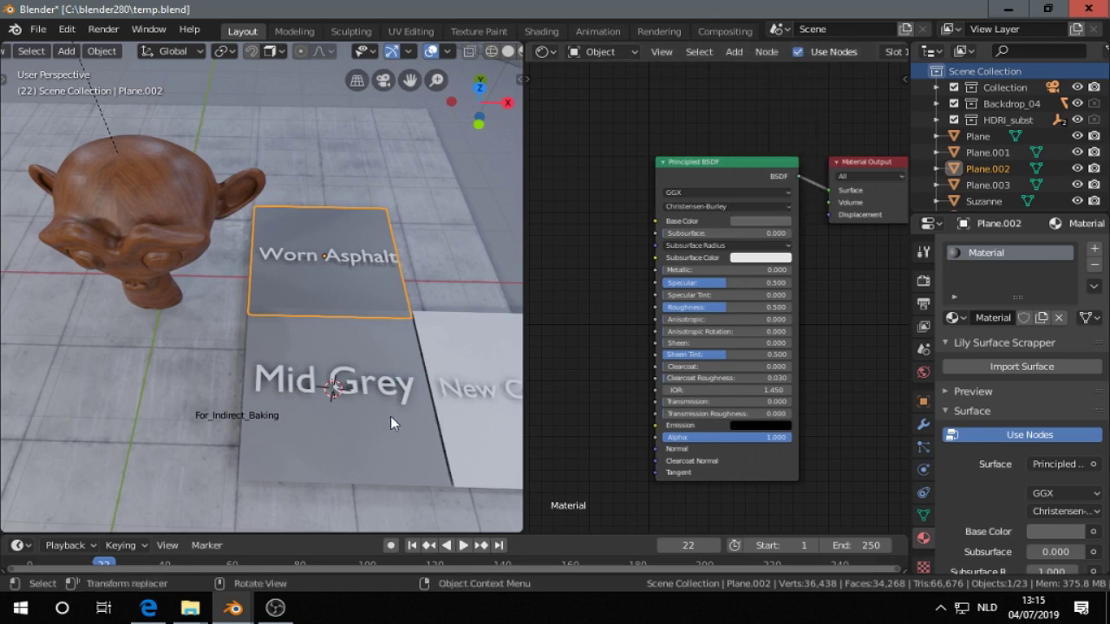
Inspect the base color values of the Mid Grey and New Concrete reference planes.
left_click(316, 432)
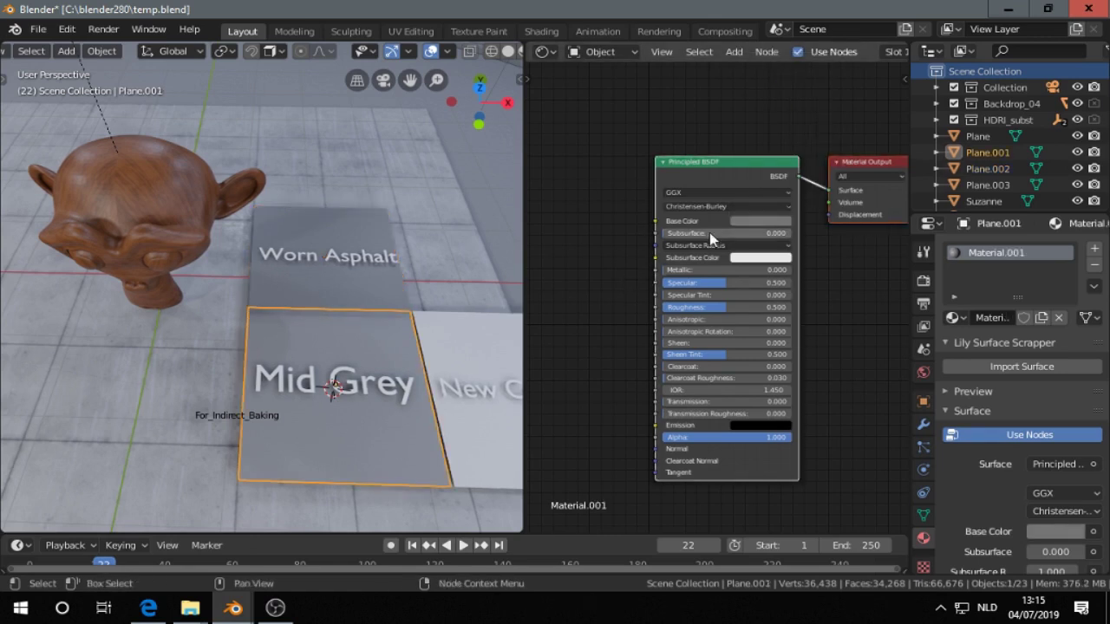
left_click(742, 218)
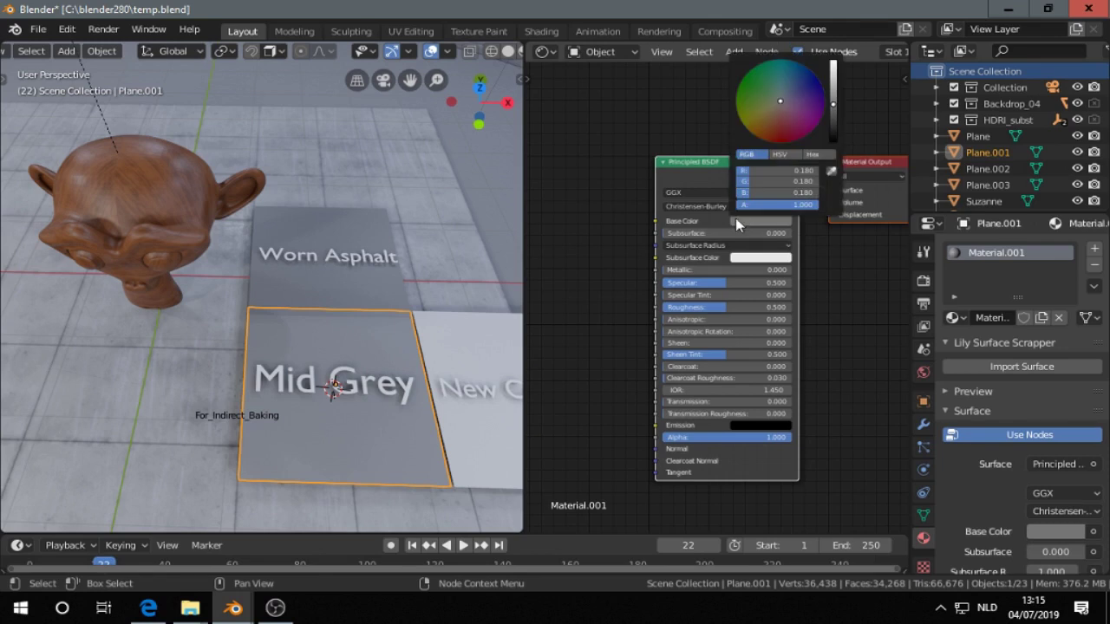
left_click(490, 457)
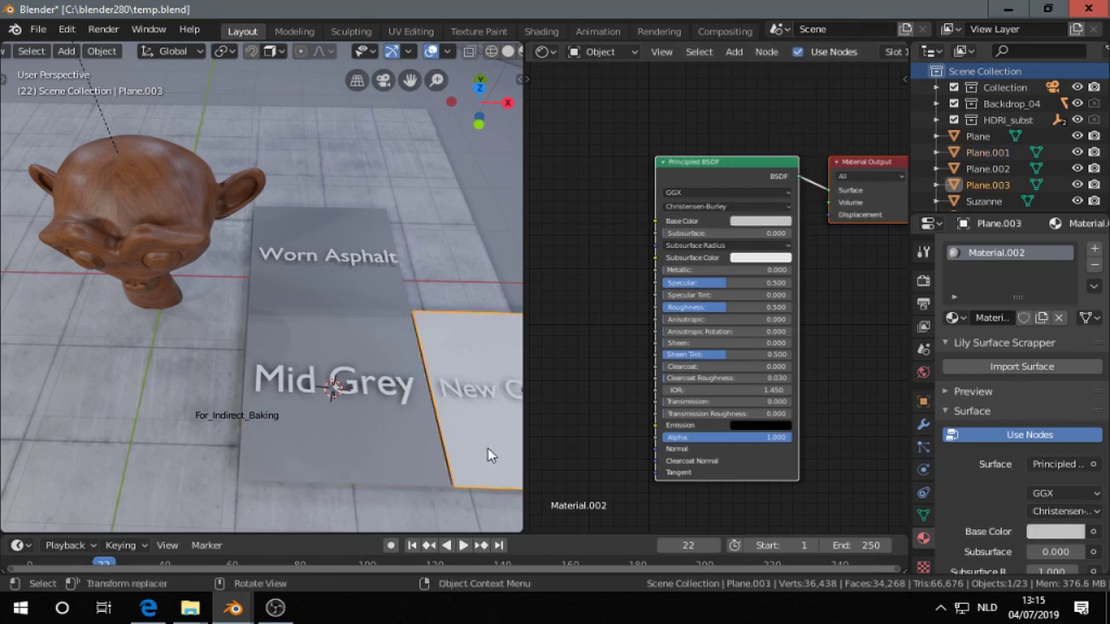
scroll(473, 332, "down", 4)
left_click(759, 223)
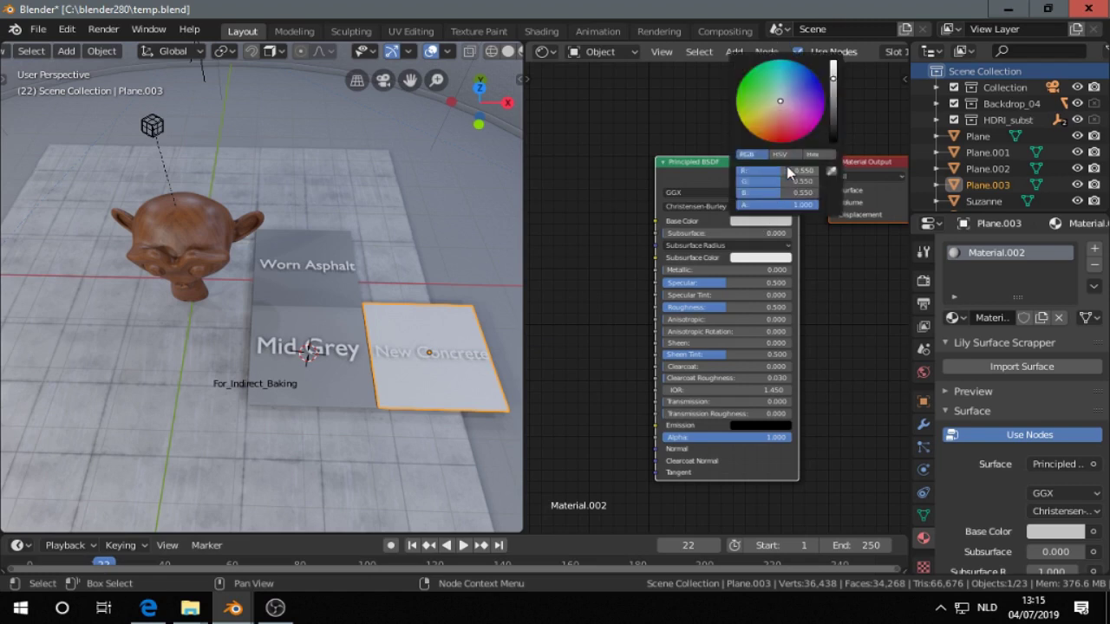
middle_click_drag(267, 360, 269, 405)
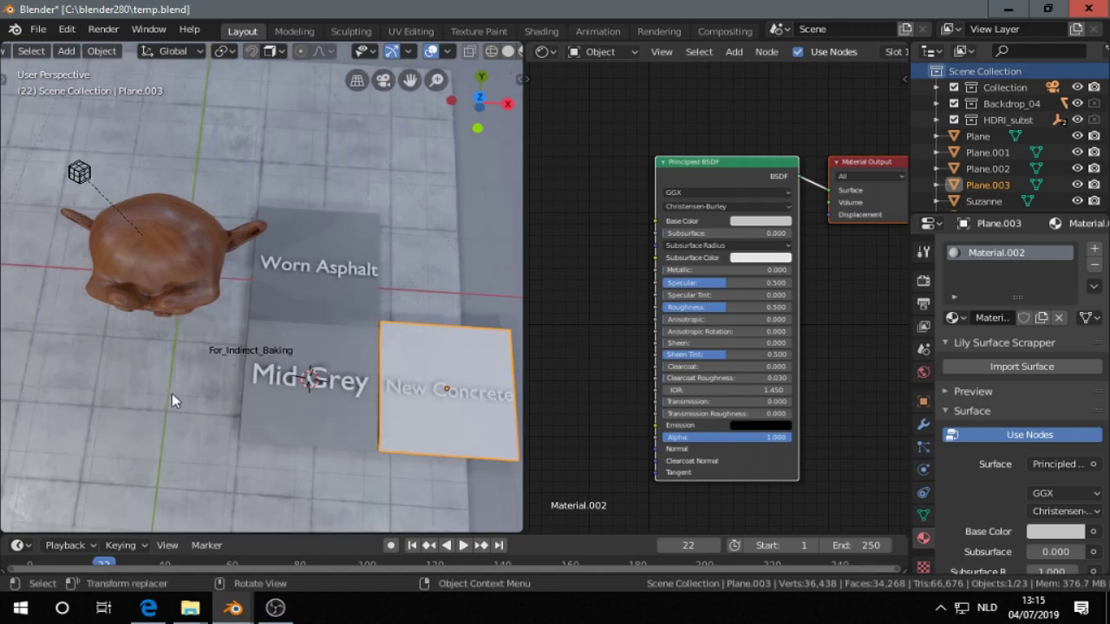
Select the concrete ground plane under Suzanne and compare its brightness with the reference planes from above.
middle_click_drag(171, 394, 249, 345)
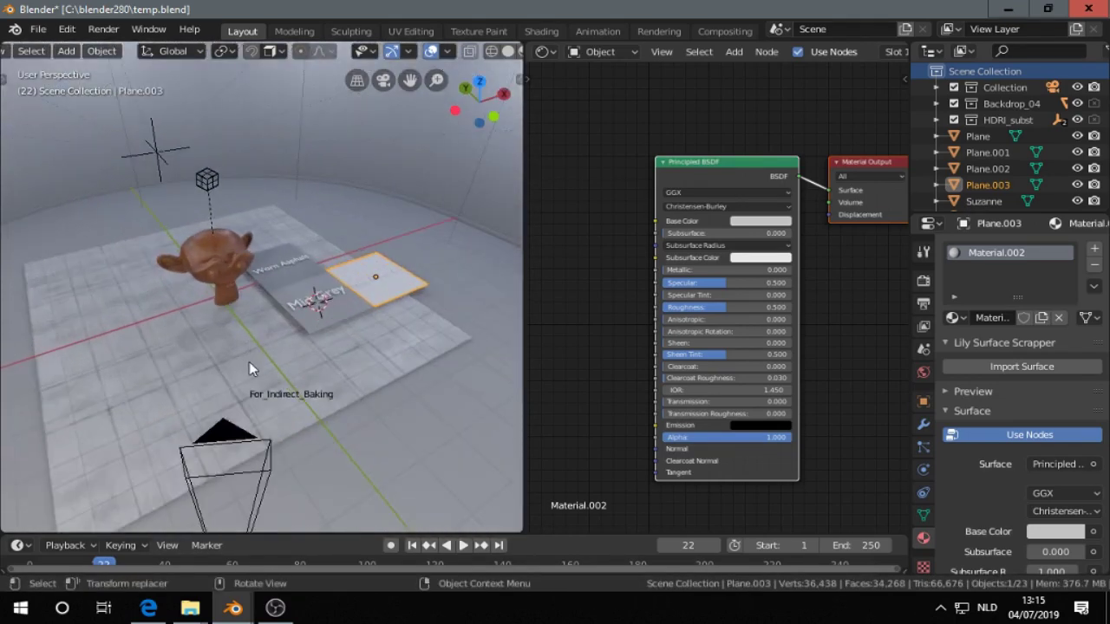
left_click(251, 362)
middle_click_drag(251, 363, 217, 414)
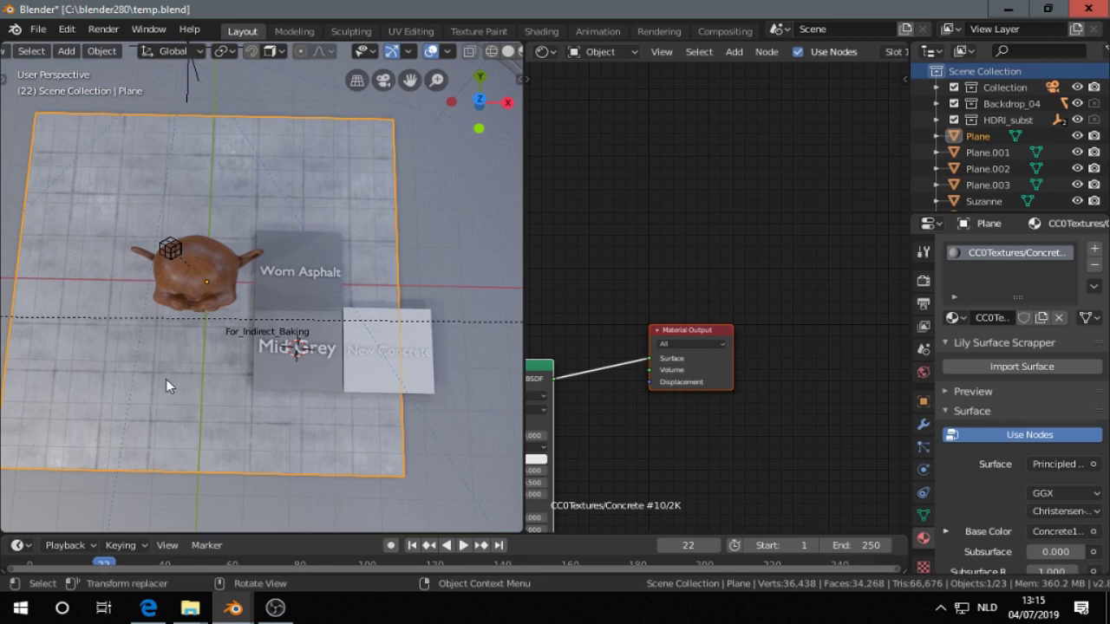
Insert a Bright/Contrast node between the Concrete #10 color texture and the Principled BSDF base color.
middle_click_drag(639, 297, 814, 174)
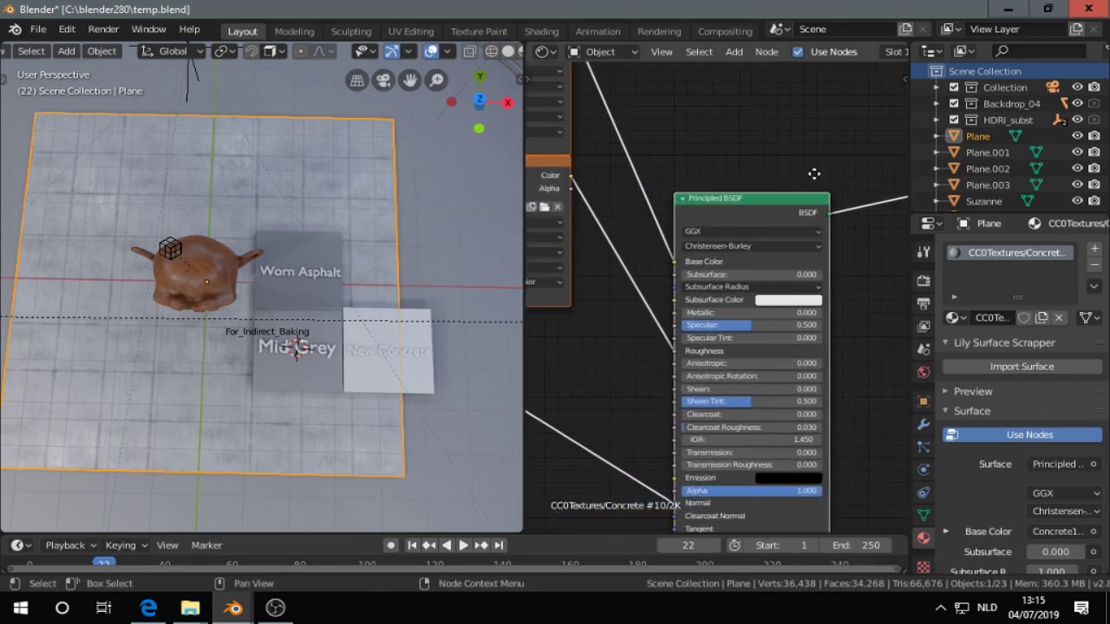
scroll(815, 173, "down", 2)
key("shift+a")
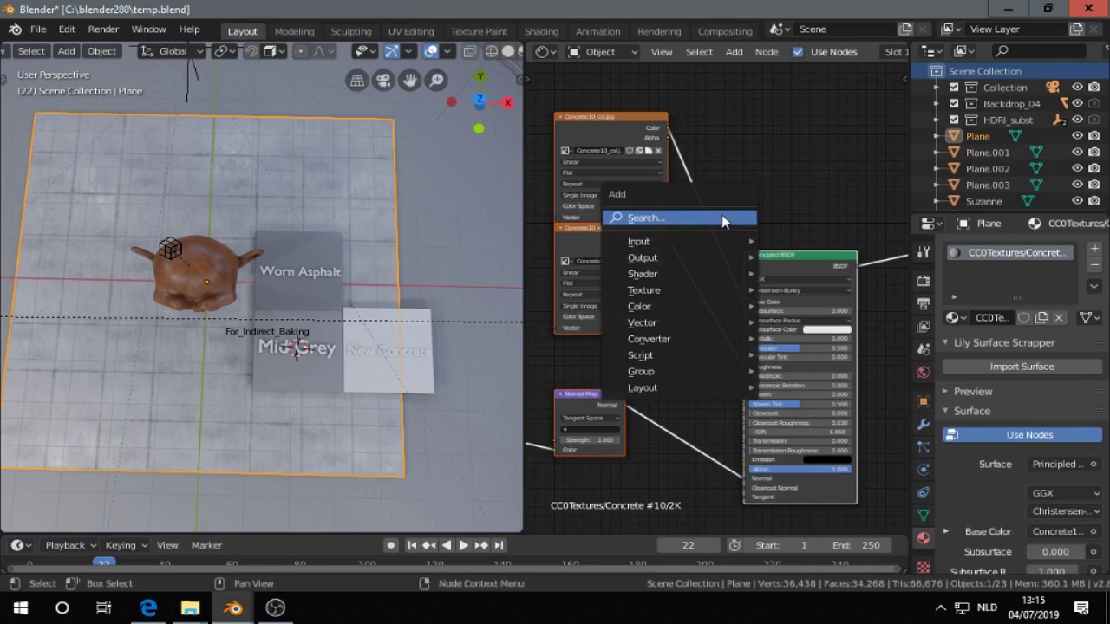
mouse_move(654, 310)
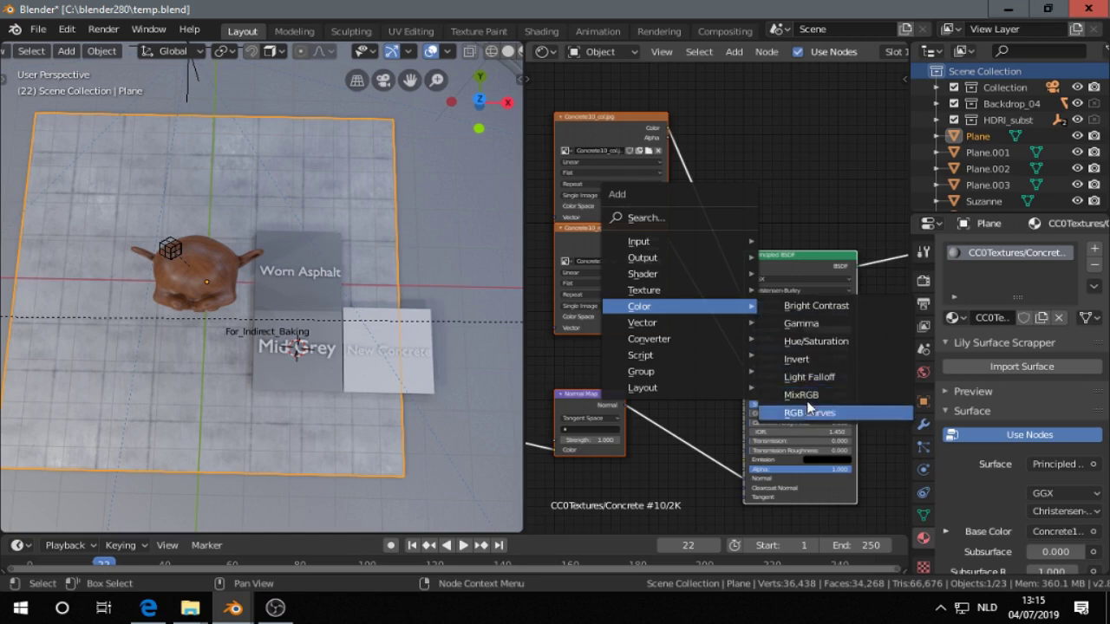
left_click(811, 306)
left_click(773, 179)
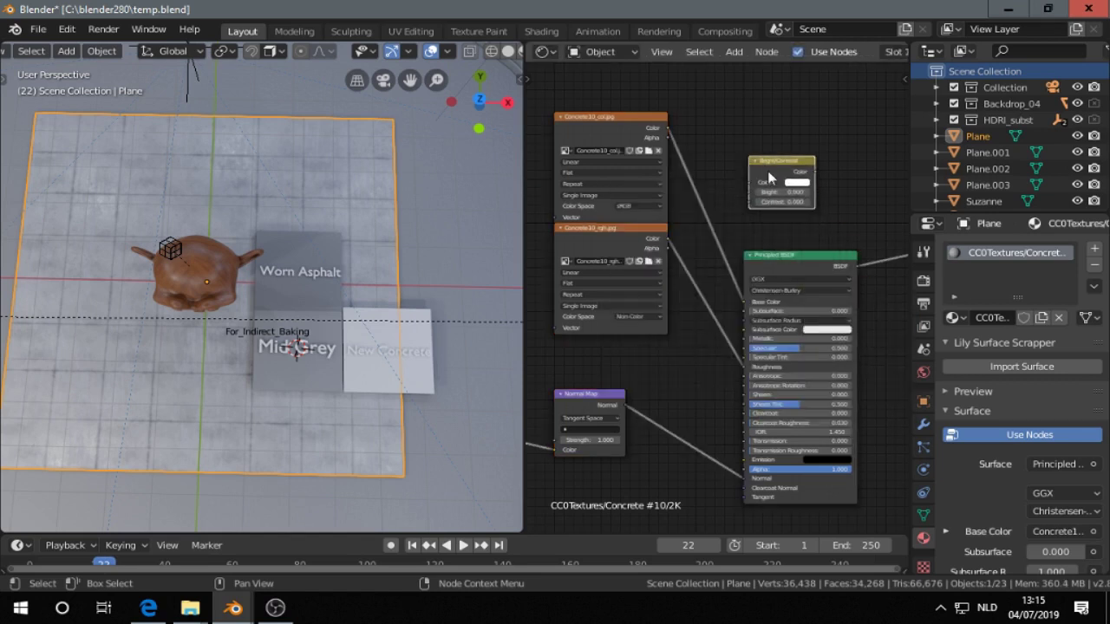
scroll(780, 204, "up", 2)
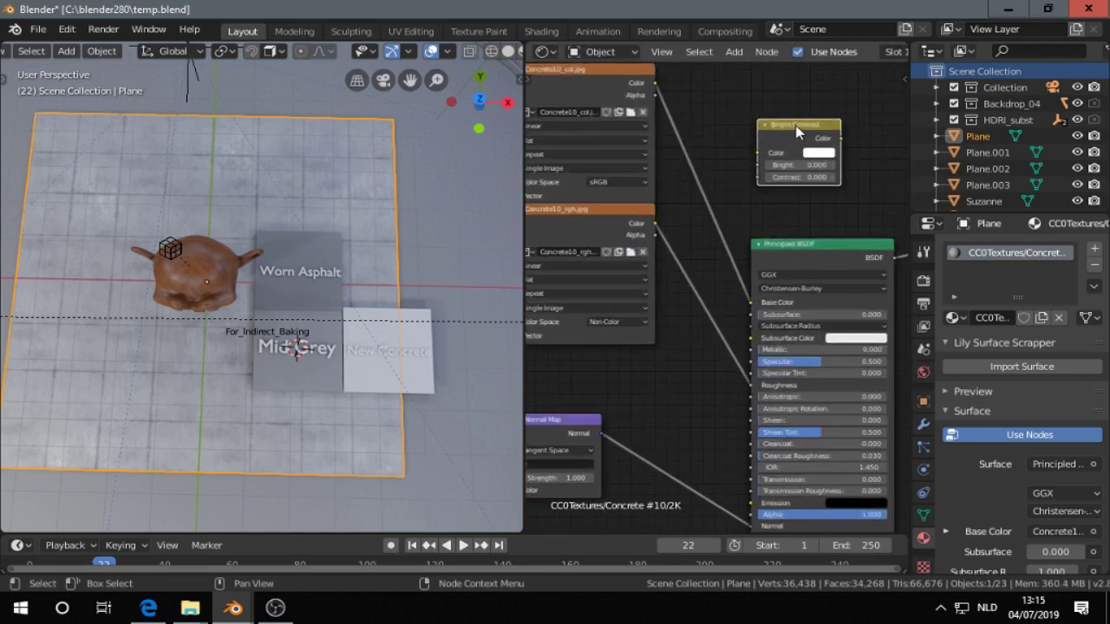
left_click_drag(796, 130, 742, 143)
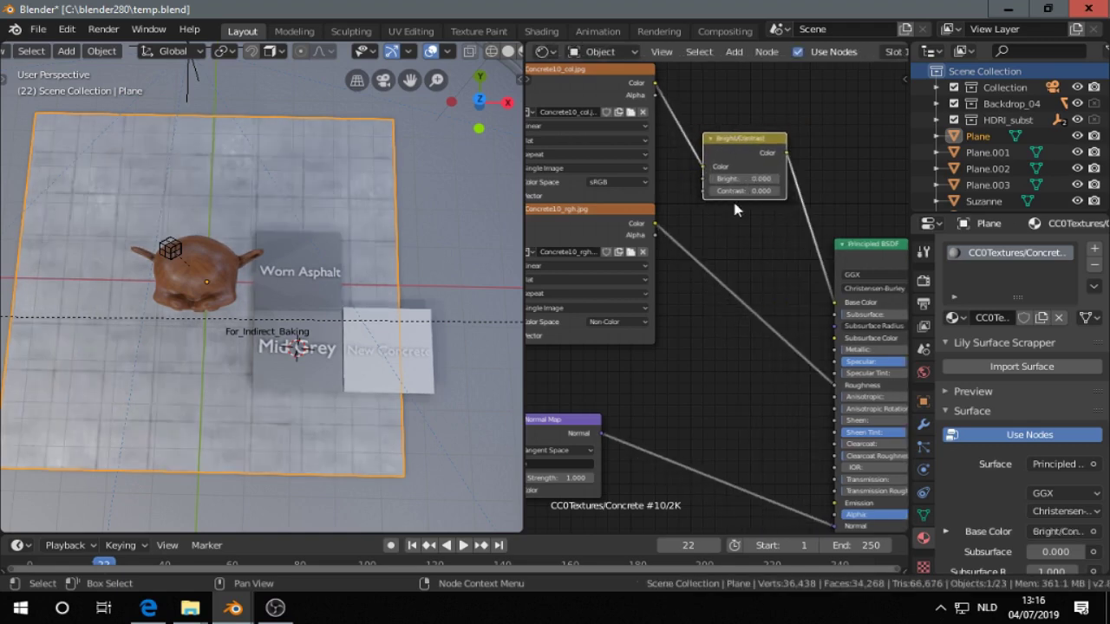
Try a contrast of 0.550 on the concrete material, and remove the Bright/Contrast node while keeping the texture connected.
scroll(731, 217, "up", 3)
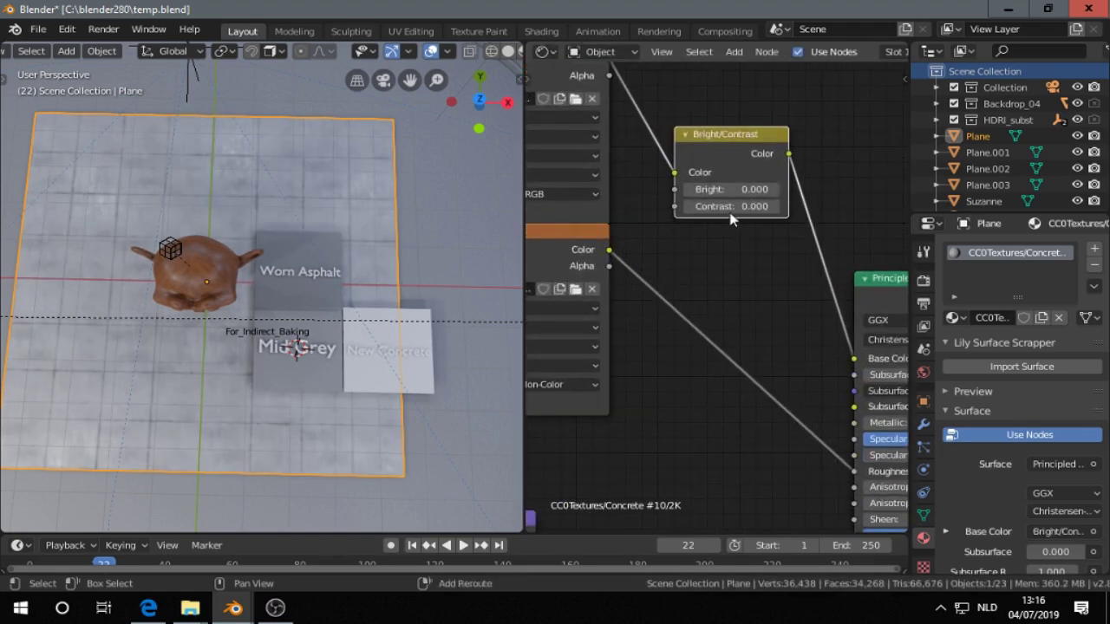
left_click_drag(731, 207, 765, 207)
scroll(347, 267, "up", 4)
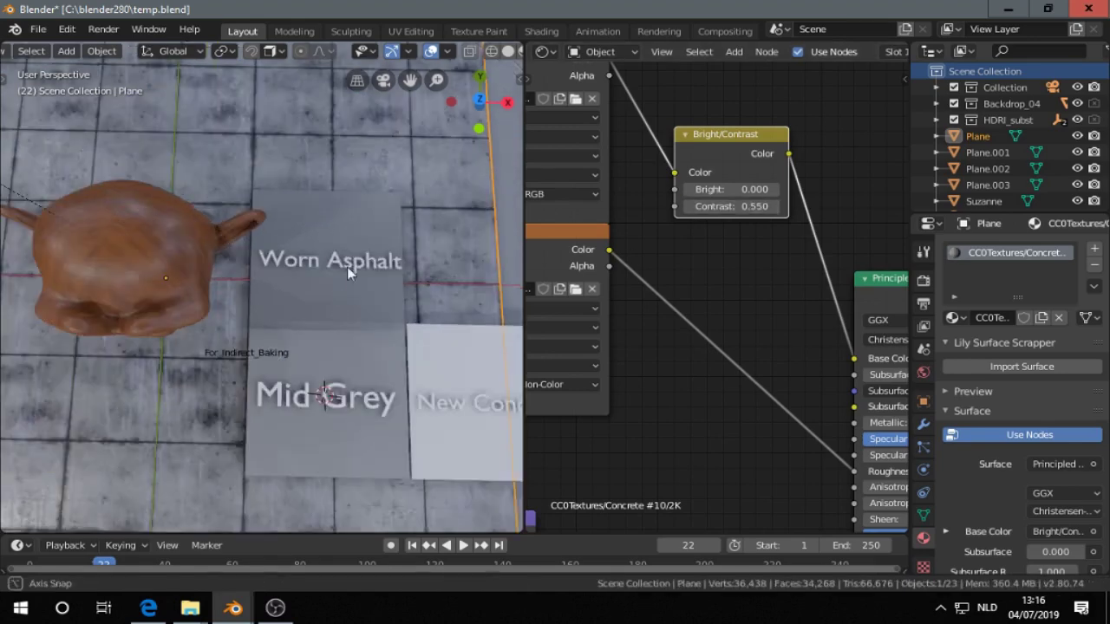
middle_click_drag(347, 266, 416, 213)
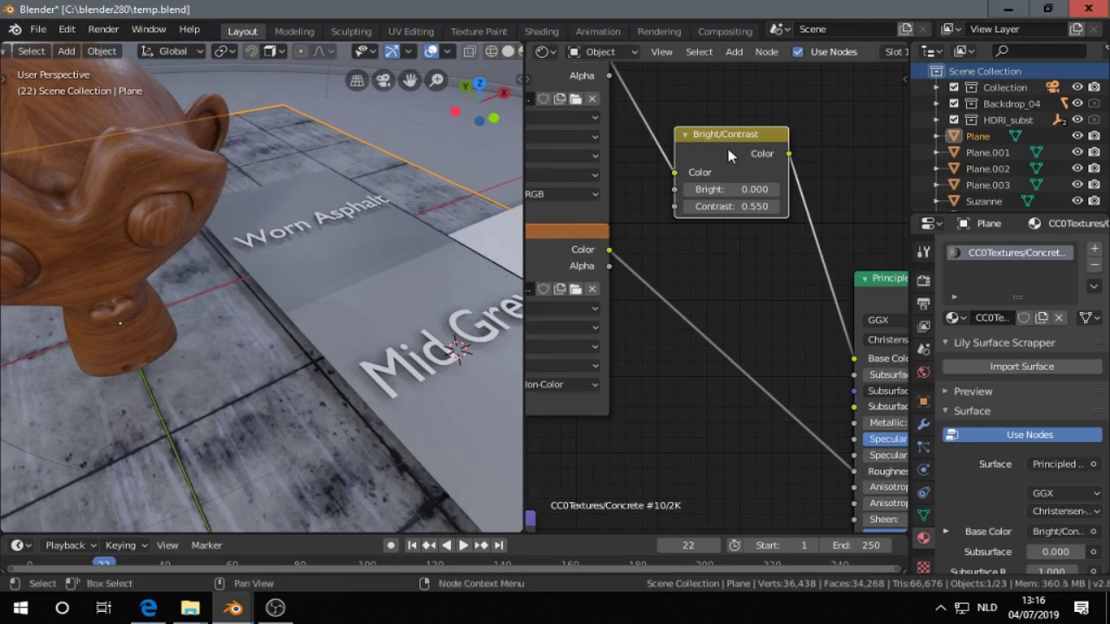
scroll(727, 149, "down", 3)
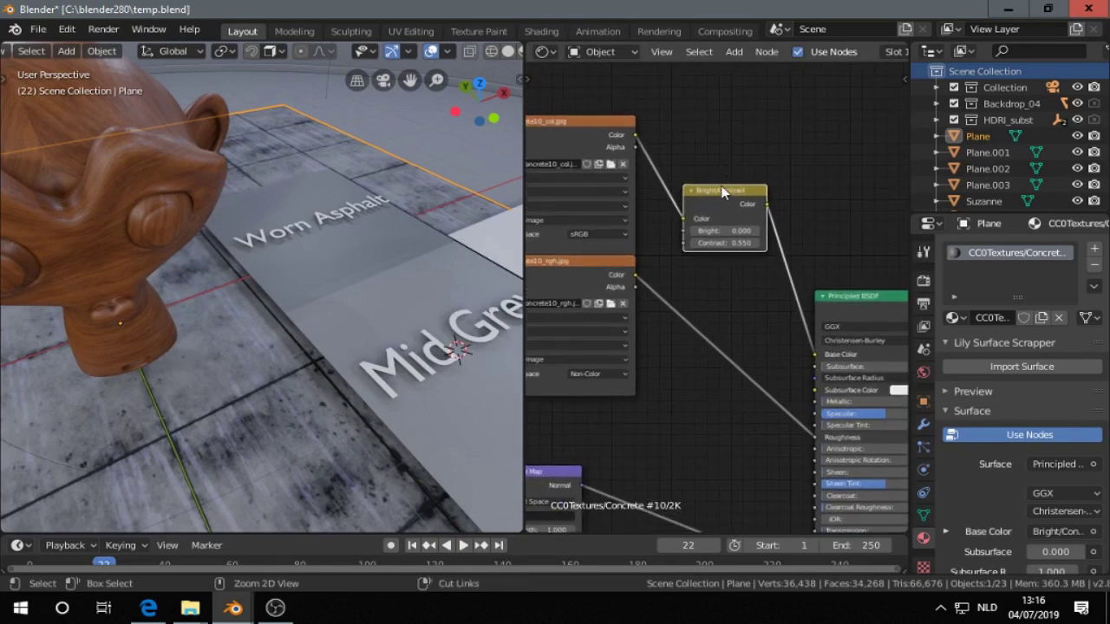
key("ctrl+x")
Insert a Hue/Saturation node between the Concrete #10 color texture and the Principled BSDF base color.
key("shift+a")
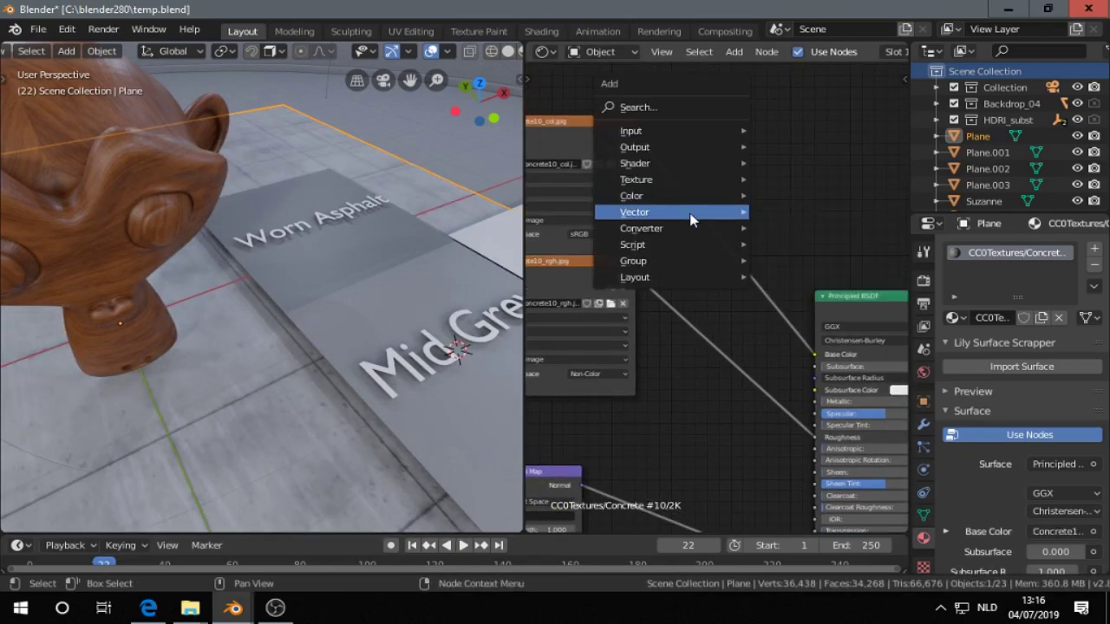
mouse_move(742, 196)
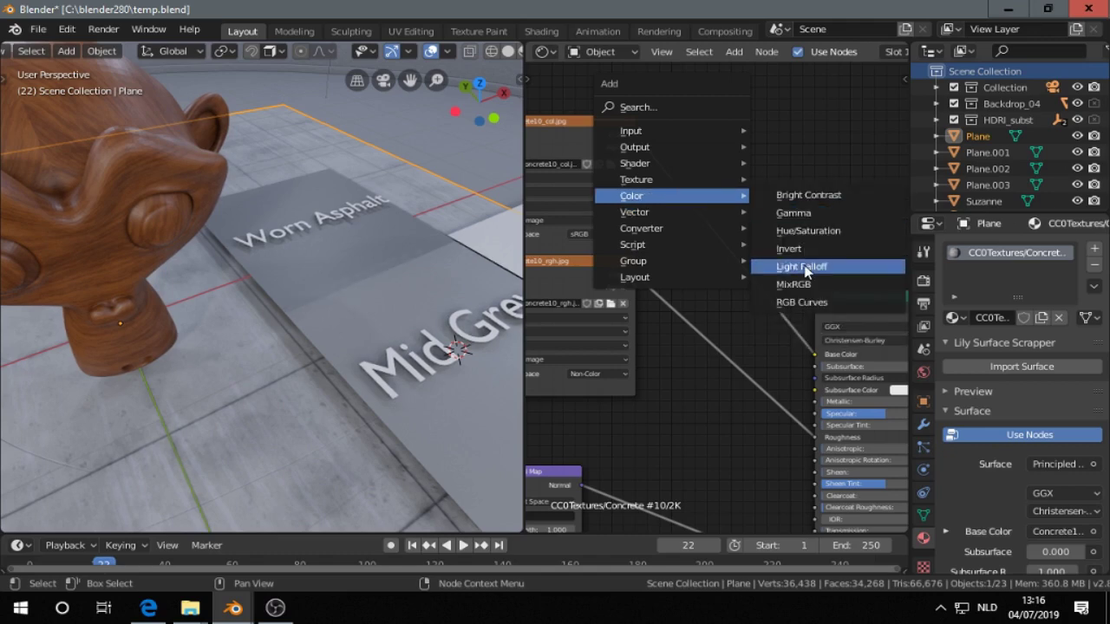
left_click(806, 231)
left_click(746, 211)
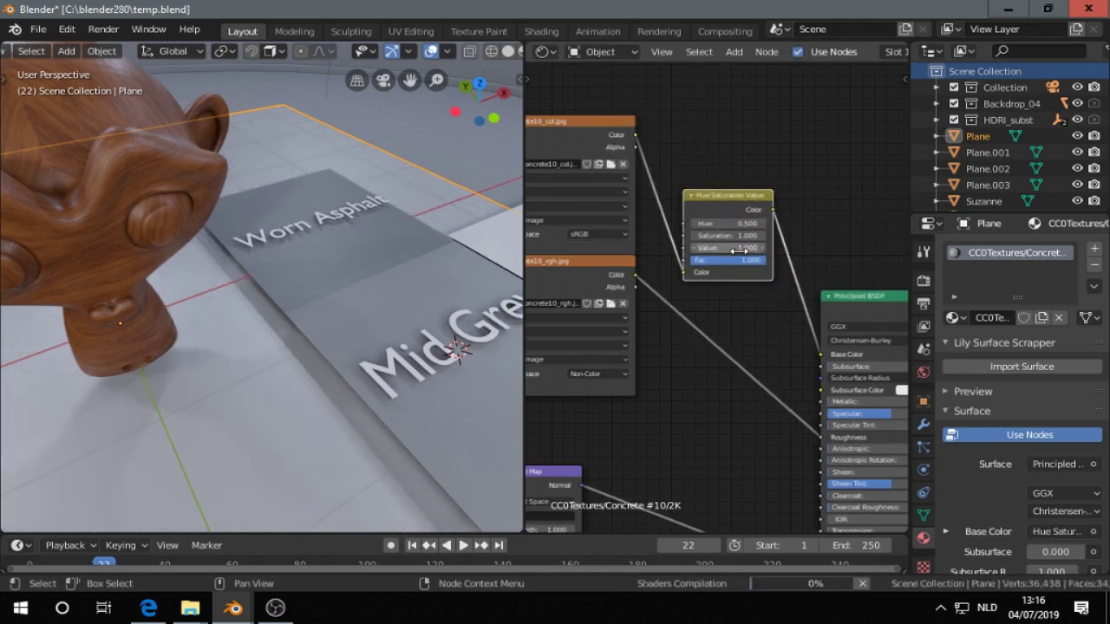
Darken the concrete ground by setting the Hue Saturation Value node's Value to 0.700.
middle_click_drag(517, 278, 347, 373)
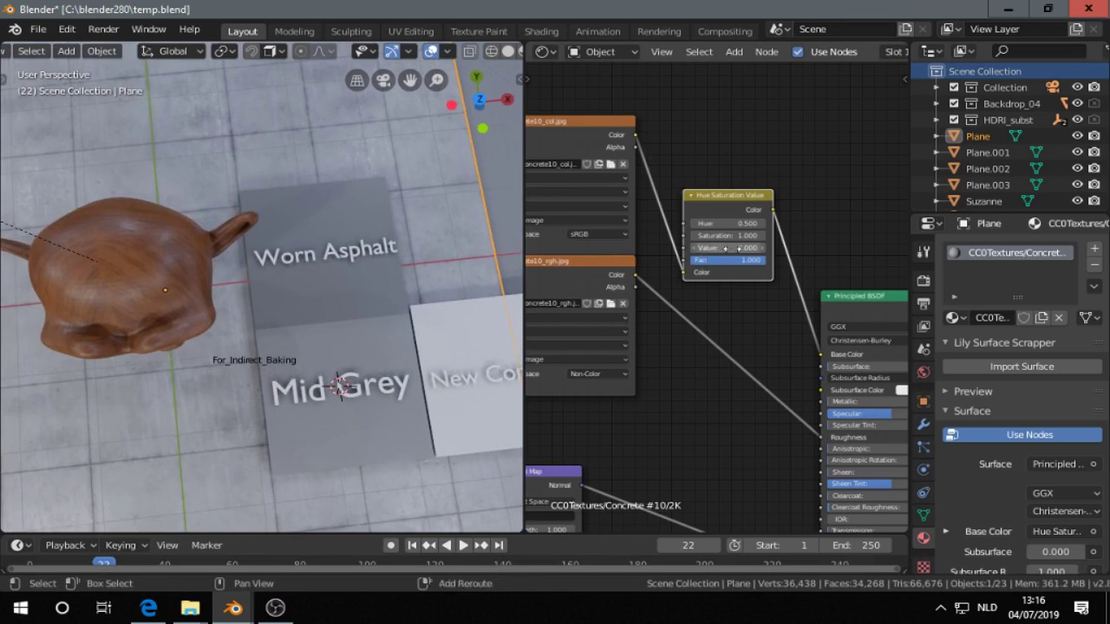
mouse_move(729, 248)
left_mouse_down()
mouse_move(694, 248)
mouse_move(720, 248)
left_mouse_up()
middle_click_drag(436, 309, 382, 286)
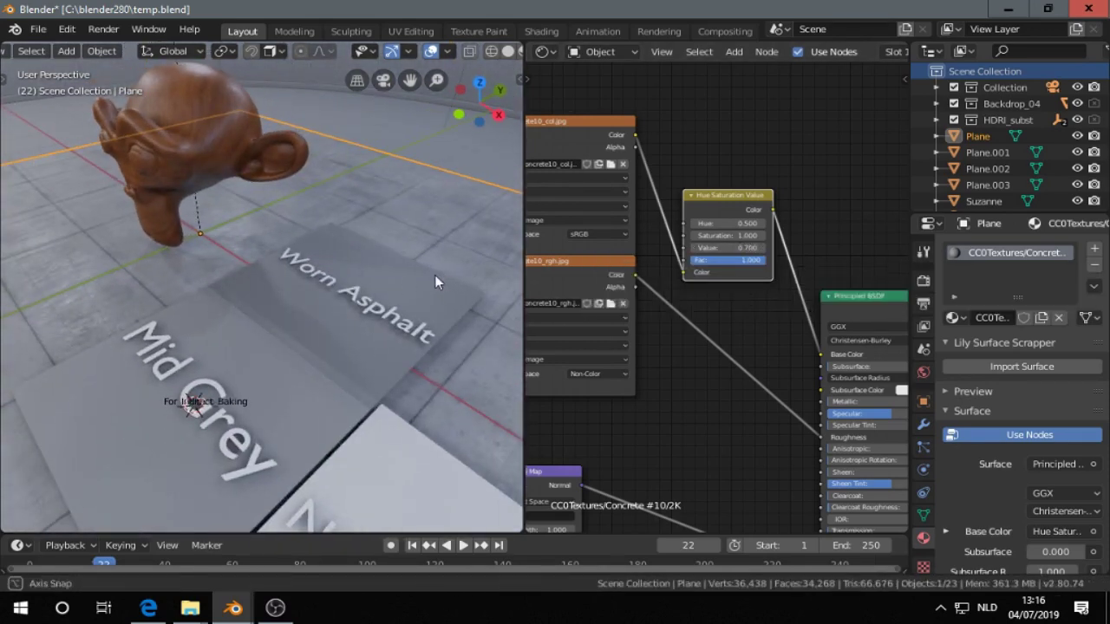
Reduce the ground's reflections by setting the Specular of its Principled BSDF to 0.368.
middle_click_drag(434, 275, 355, 286)
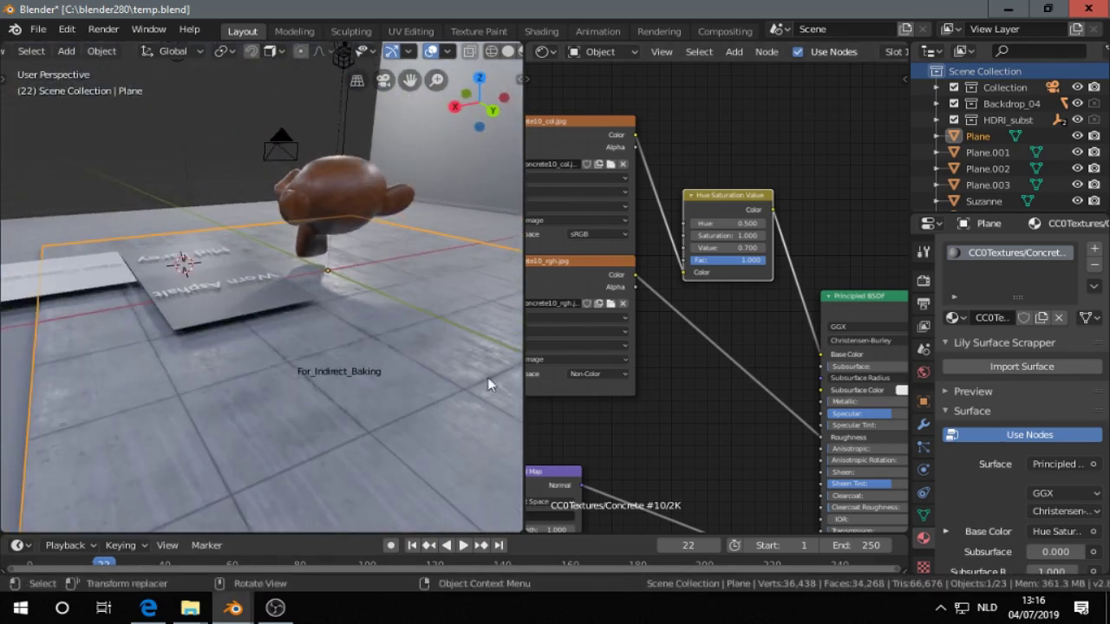
middle_click_drag(700, 305, 569, 218)
middle_click_drag(370, 297, 487, 337)
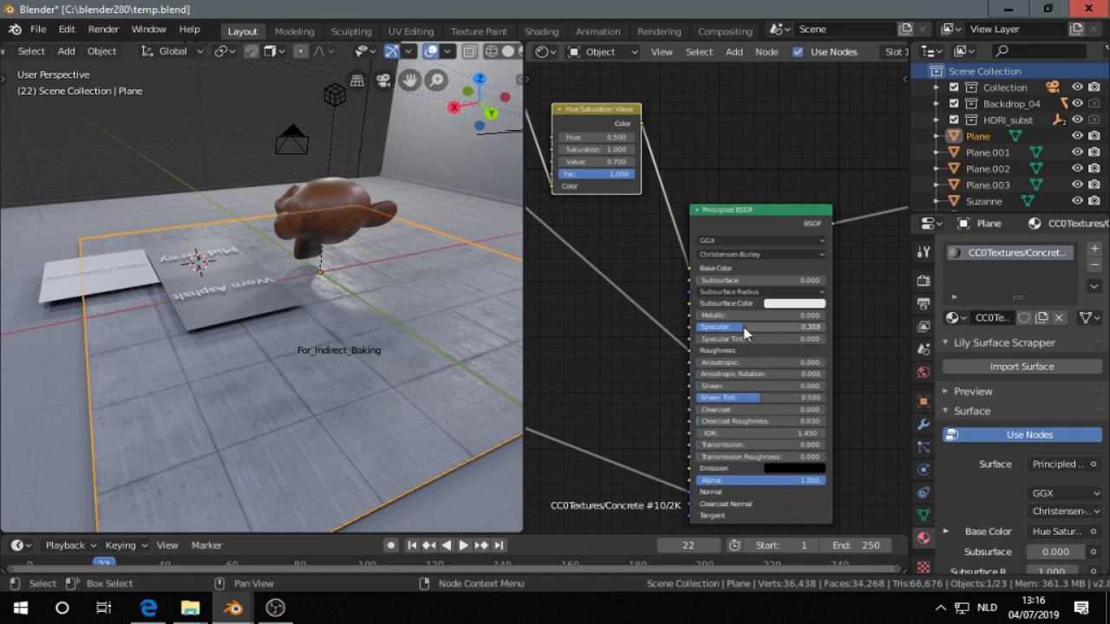
Insert a Hue/Saturation node between the Wood26 color texture and the Principled BSDF base color of the Suzanne material.
middle_click_drag(183, 311, 291, 287)
scroll(342, 313, "up", 2)
left_click(223, 229)
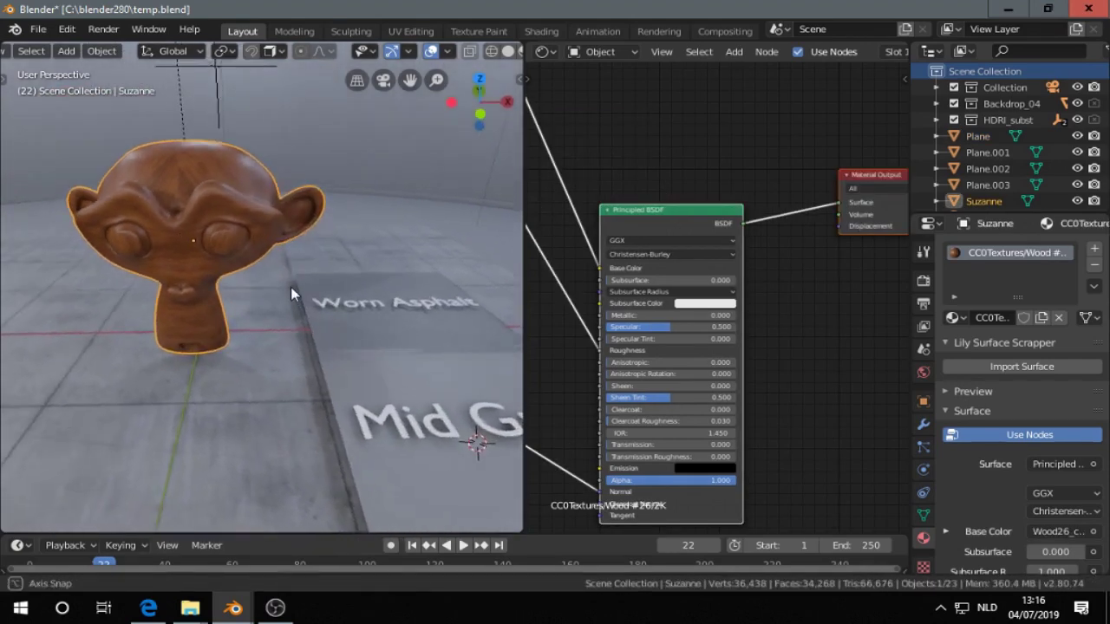
scroll(289, 283, "down", 2)
scroll(286, 278, "up", 1)
middle_click_drag(581, 253, 702, 255)
key("shift+a")
mouse_move(691, 243)
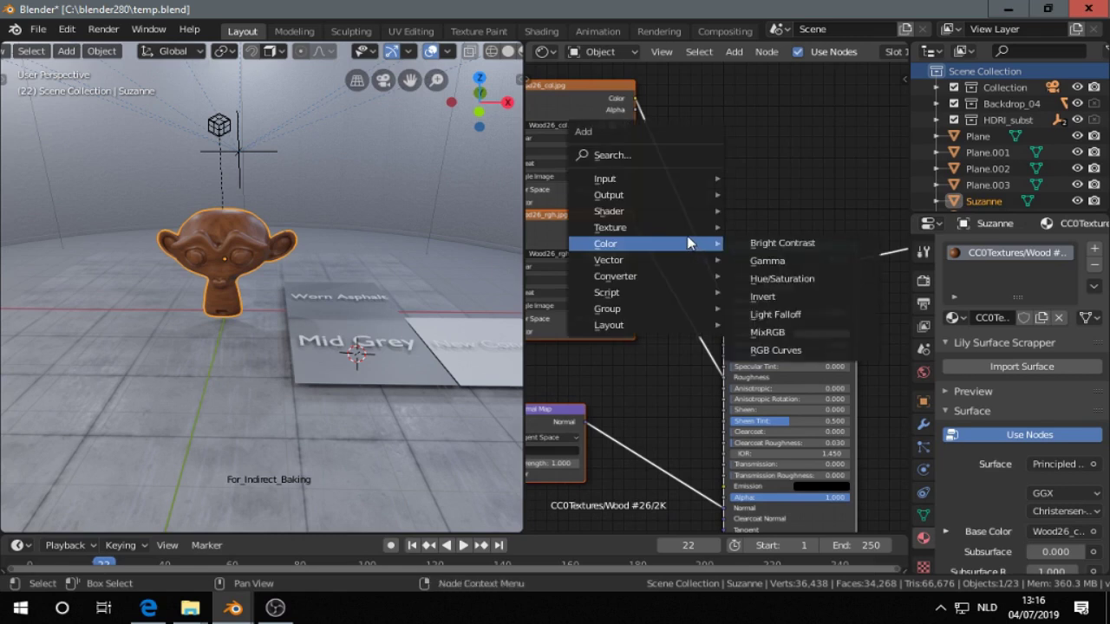
left_click(782, 278)
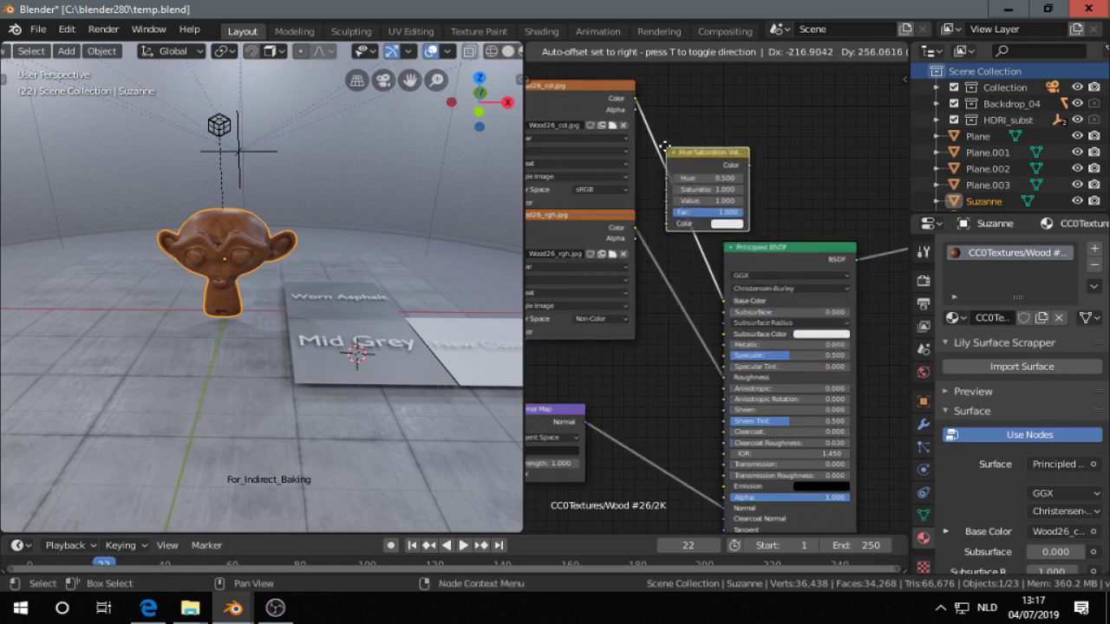
left_click(713, 224)
Desaturate Suzanne's wood material by setting the Hue Saturation Value node's Saturation to 0.730.
middle_click_drag(713, 224, 713, 307)
scroll(713, 308, "up", 1)
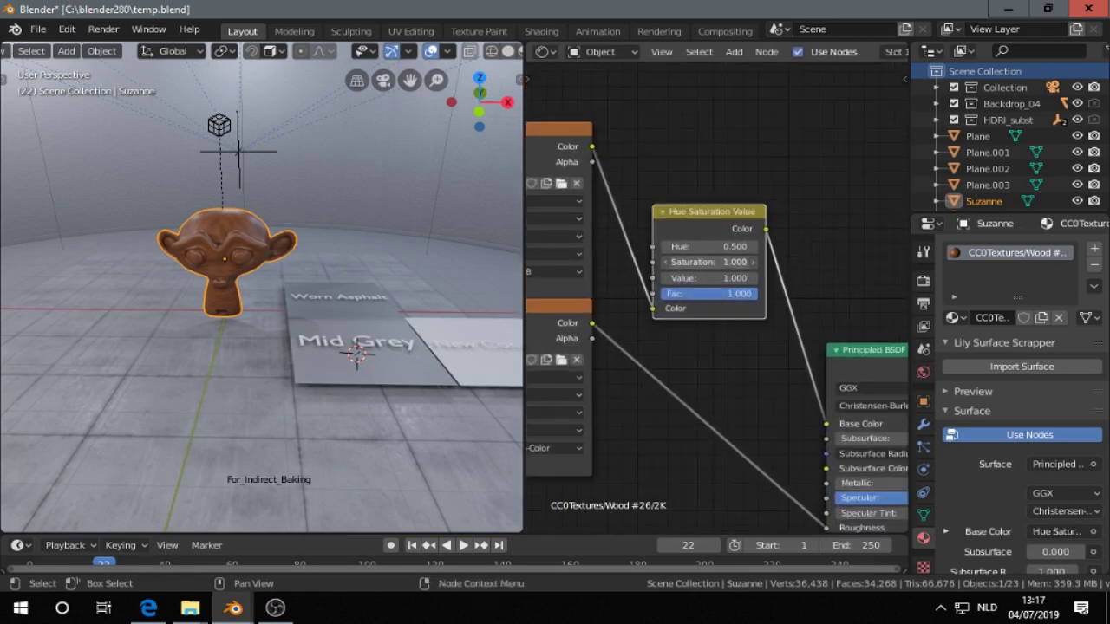
left_click_drag(708, 262, 689, 262, "shift")
middle_click_drag(260, 329, 329, 320)
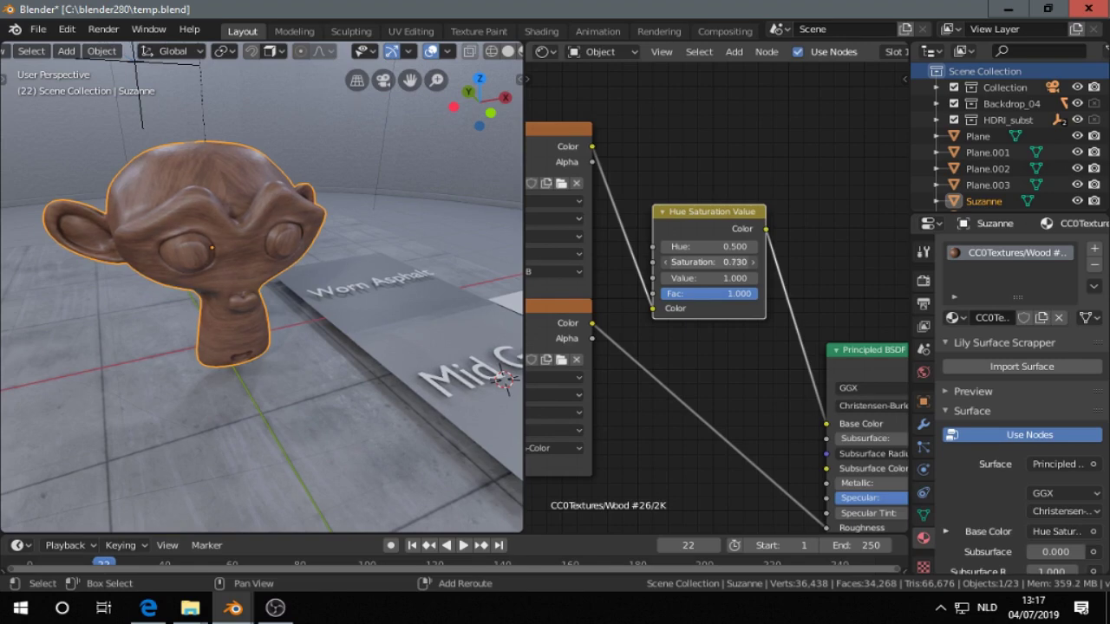
middle_click_drag(286, 330, 235, 385)
scroll(236, 385, "down", 3)
scroll(230, 390, "up", 4)
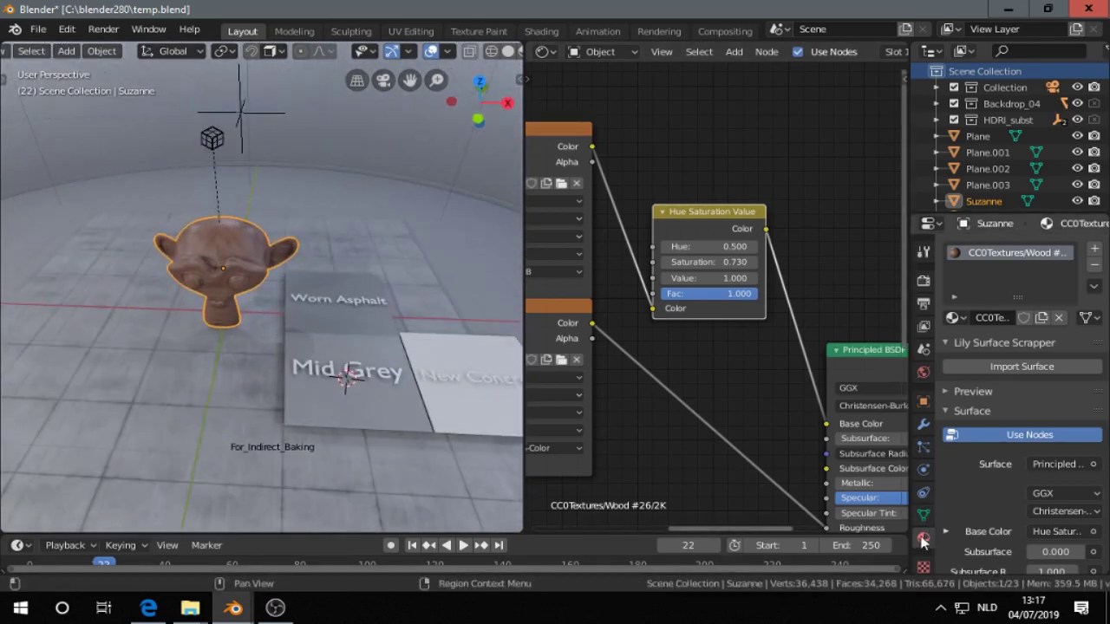
Change the scene's Color Management view transform to False Color and check the whole room's exposure.
scroll(970, 494, "down", 10)
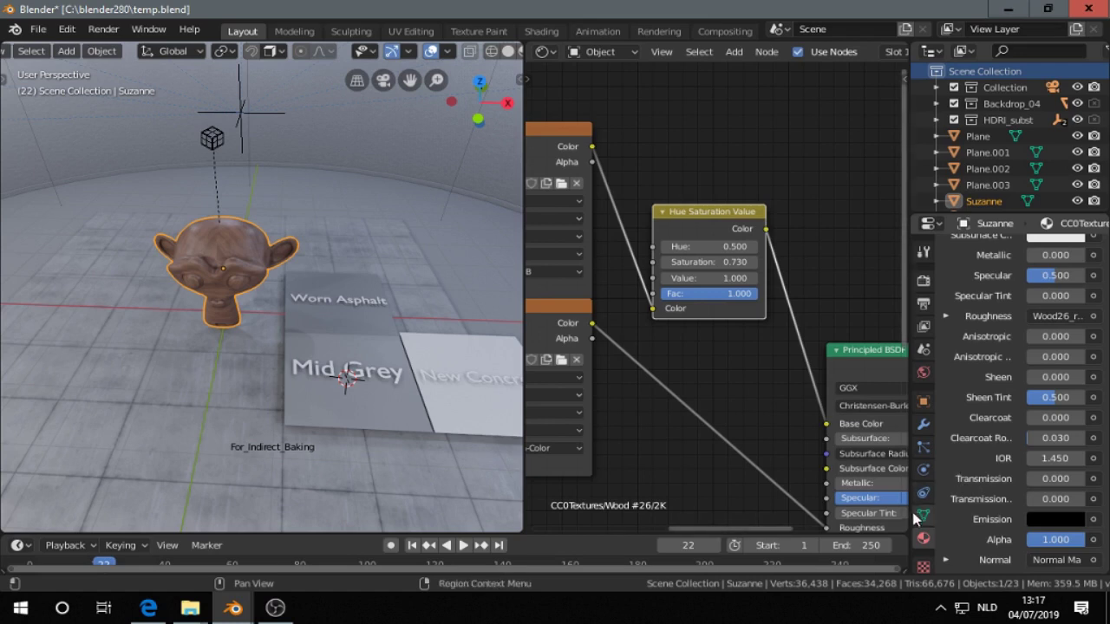
left_click(922, 285)
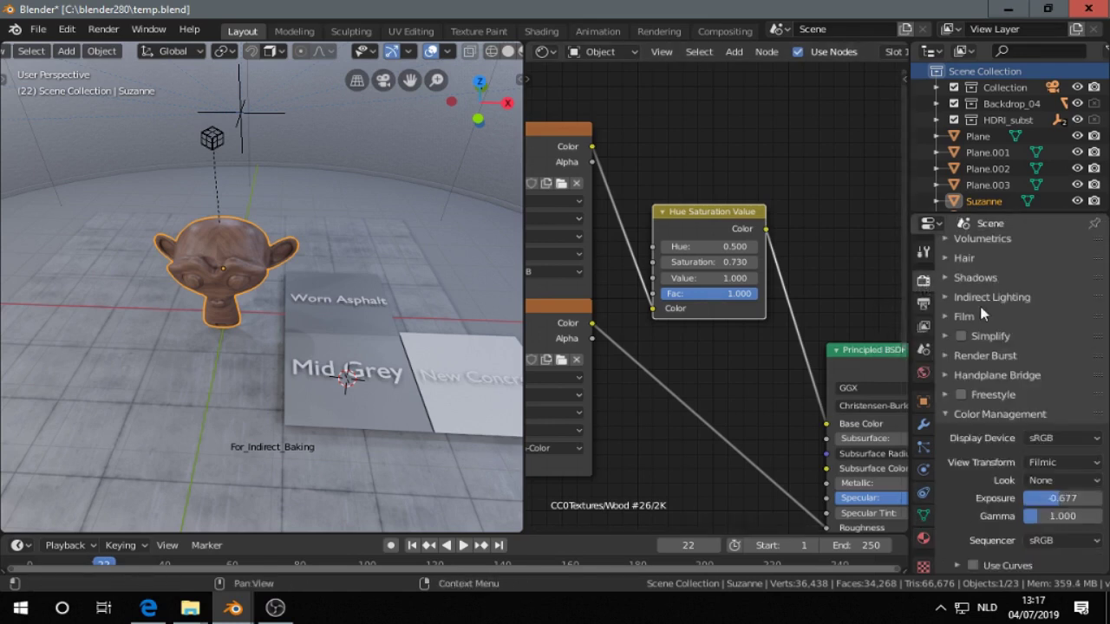
left_click(1045, 480)
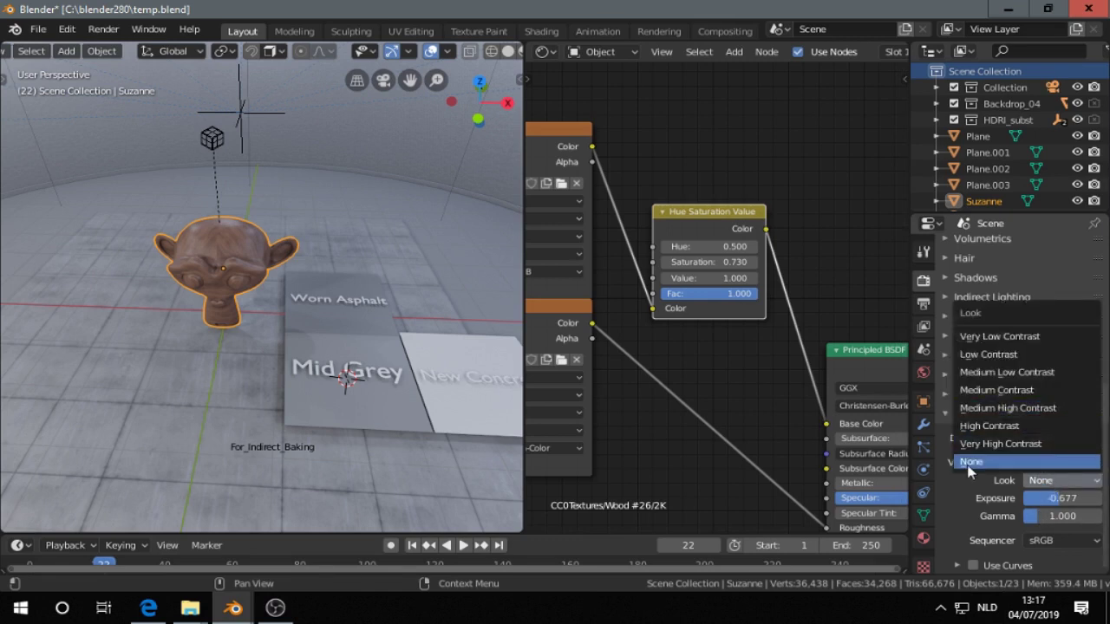
key("Escape")
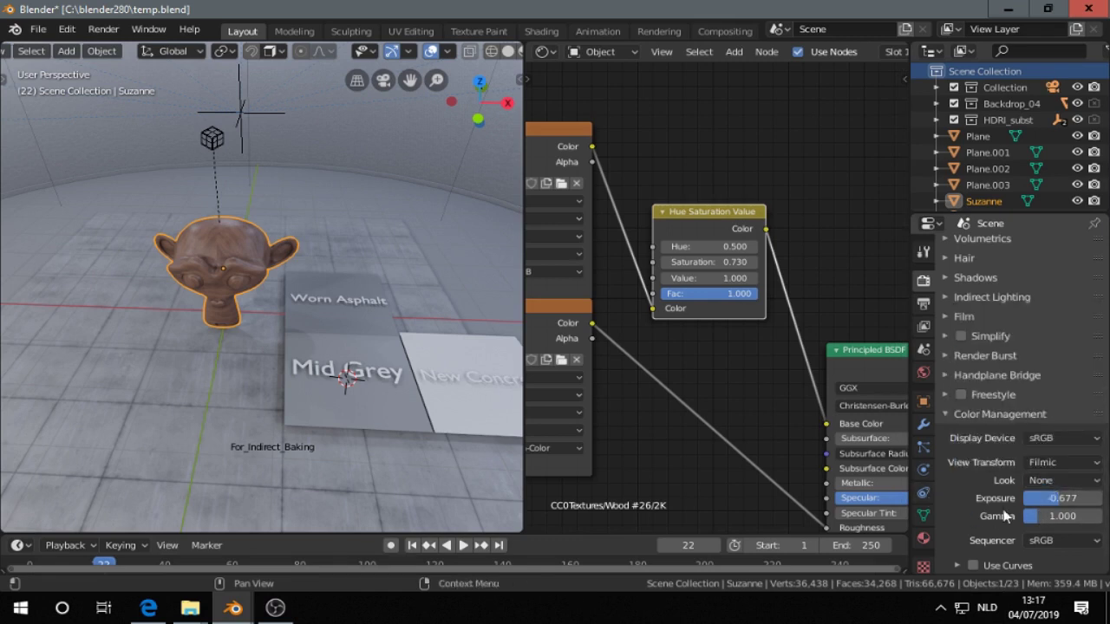
left_click(1050, 463)
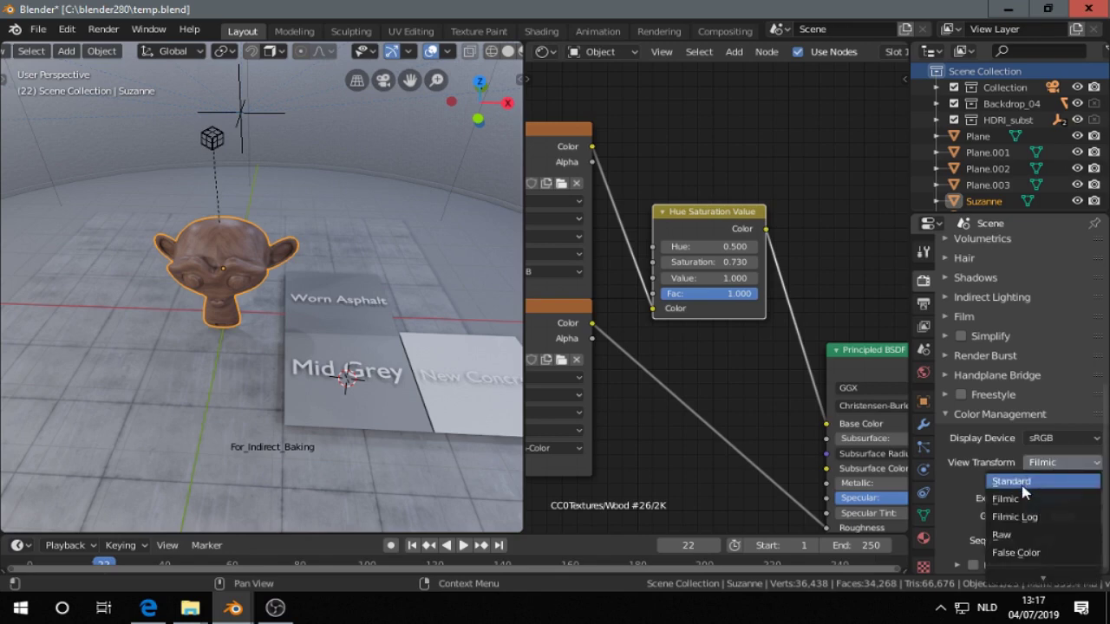
left_click(1021, 553)
middle_click_drag(371, 357, 344, 314)
scroll(257, 409, "down", 4)
scroll(269, 384, "down", 5)
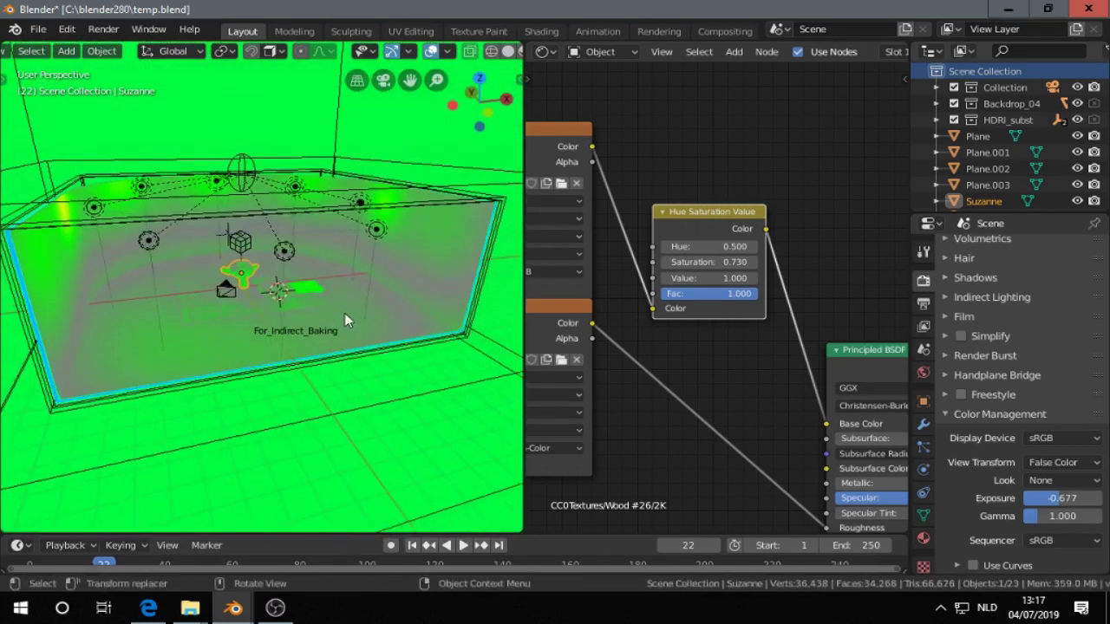
Adjust the Color Management exposure to -0.860 while comparing the false-color display.
scroll(344, 314, "up", 3)
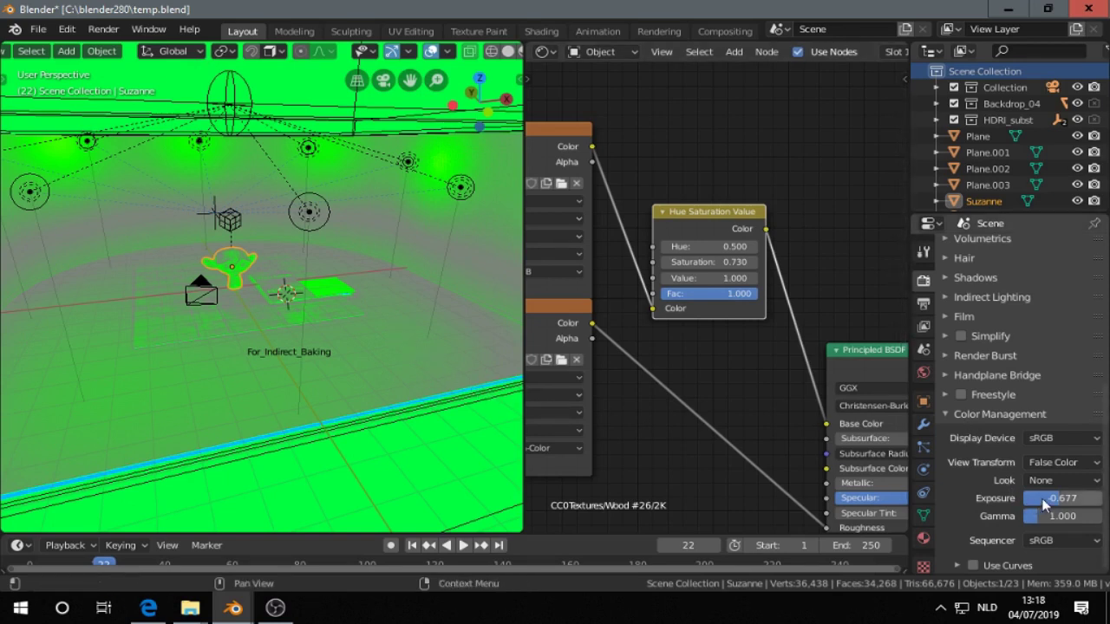
mouse_move(1061, 498)
left_mouse_down()
mouse_move(1074, 497)
mouse_move(1056, 498)
left_mouse_up()
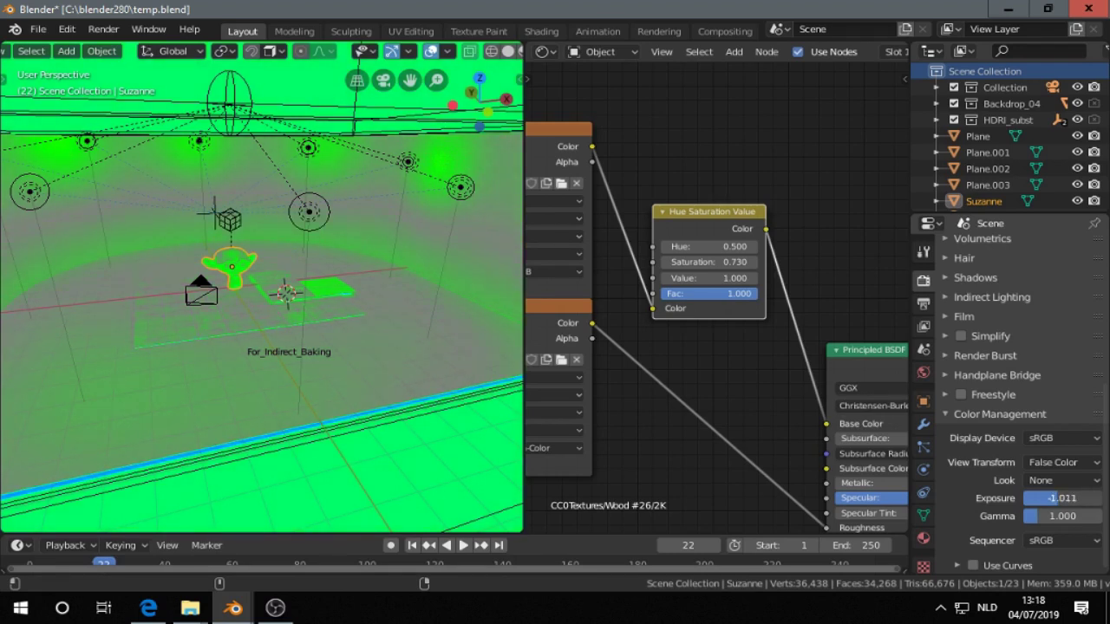
mouse_move(1052, 499)
left_mouse_down()
mouse_move(1075, 500)
mouse_move(1034, 504)
mouse_move(1064, 500)
left_mouse_up()
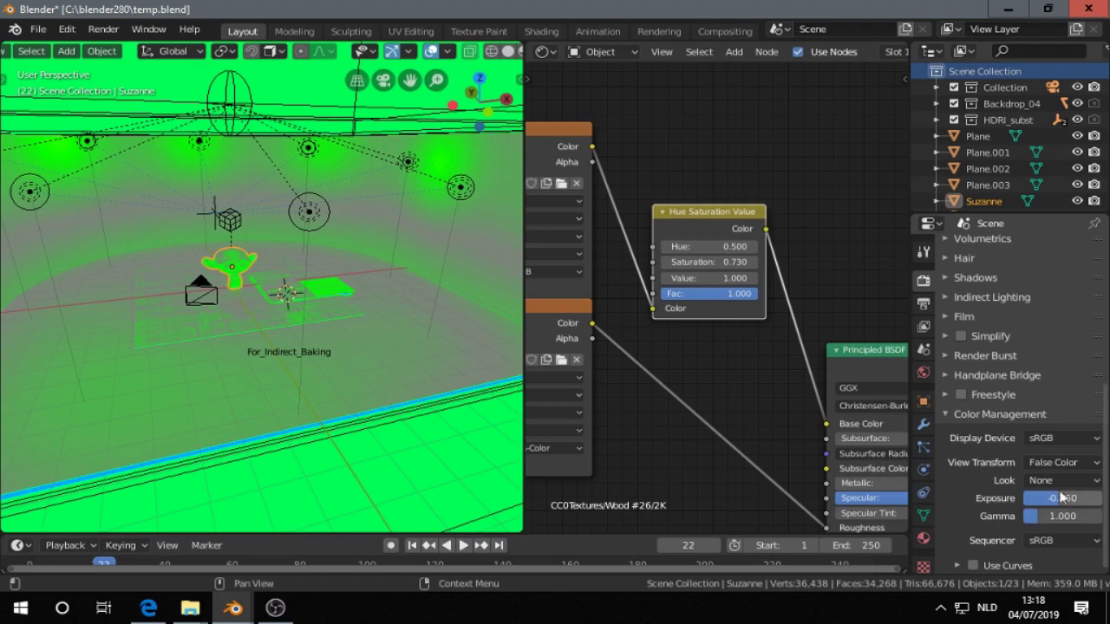
Reposition the Contrl_MoveRot light control along the global Z axis and scale it down horizontally with Z locked.
left_click(238, 96)
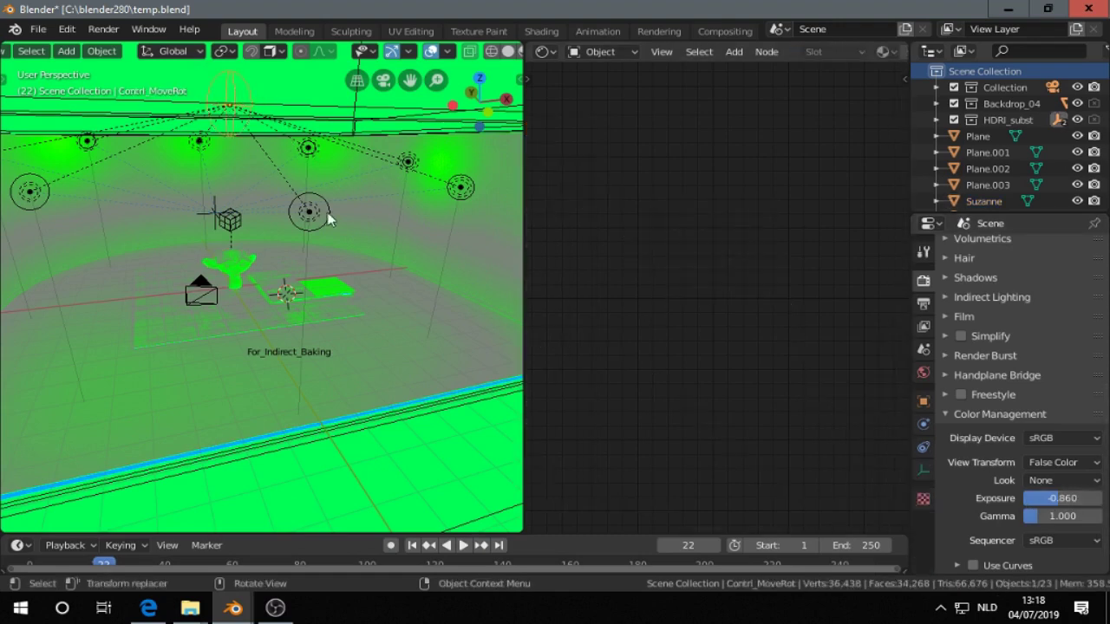
scroll(330, 251, "down", 5)
key("g")
key("z")
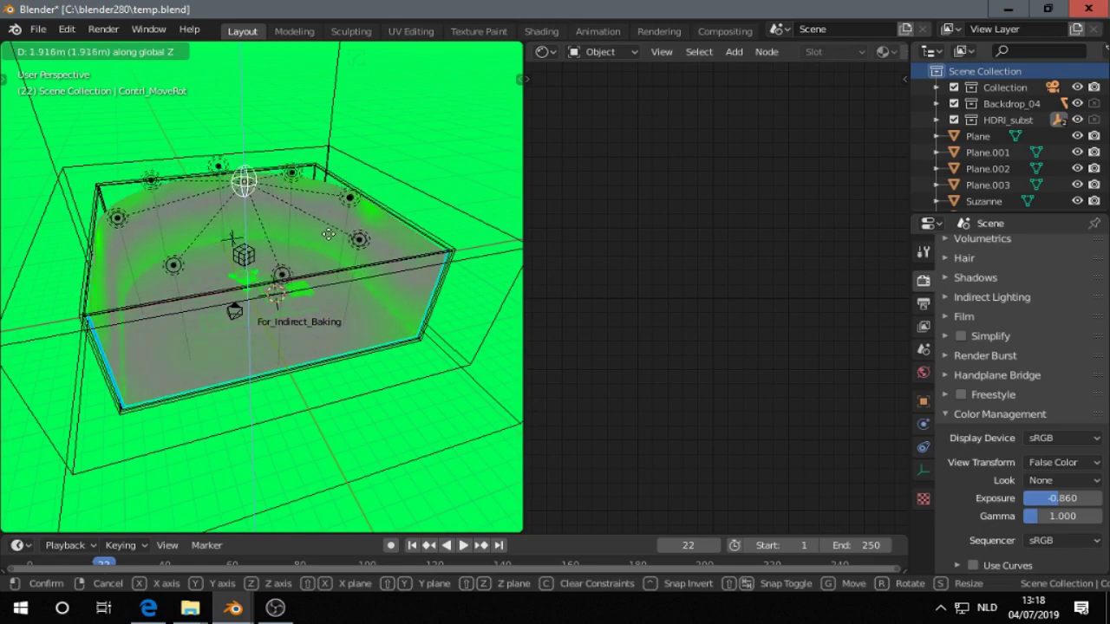
left_click(352, 290)
key("s")
key("shift+z")
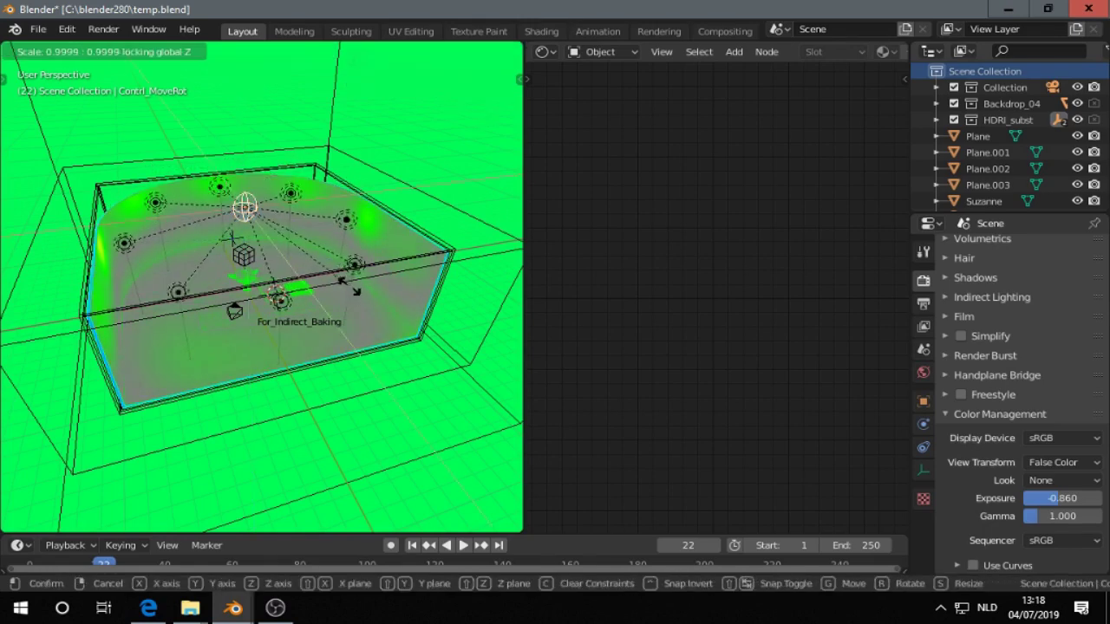
left_click(339, 288)
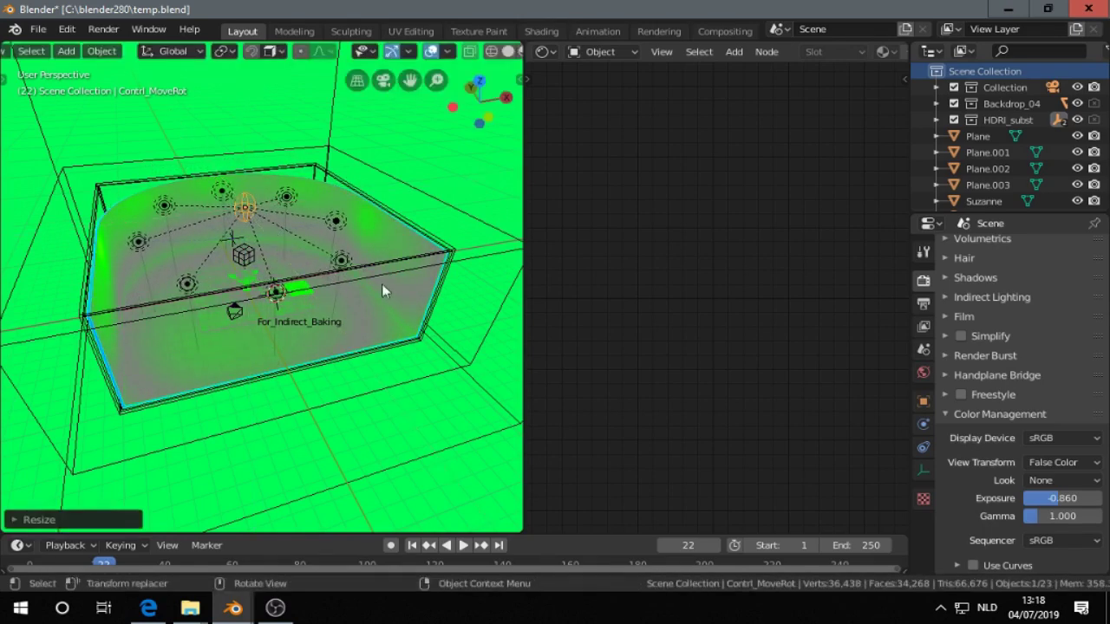
Turn off the world background lighting by setting its Strength to 0.000, and inspect the room from several angles.
left_click(923, 373)
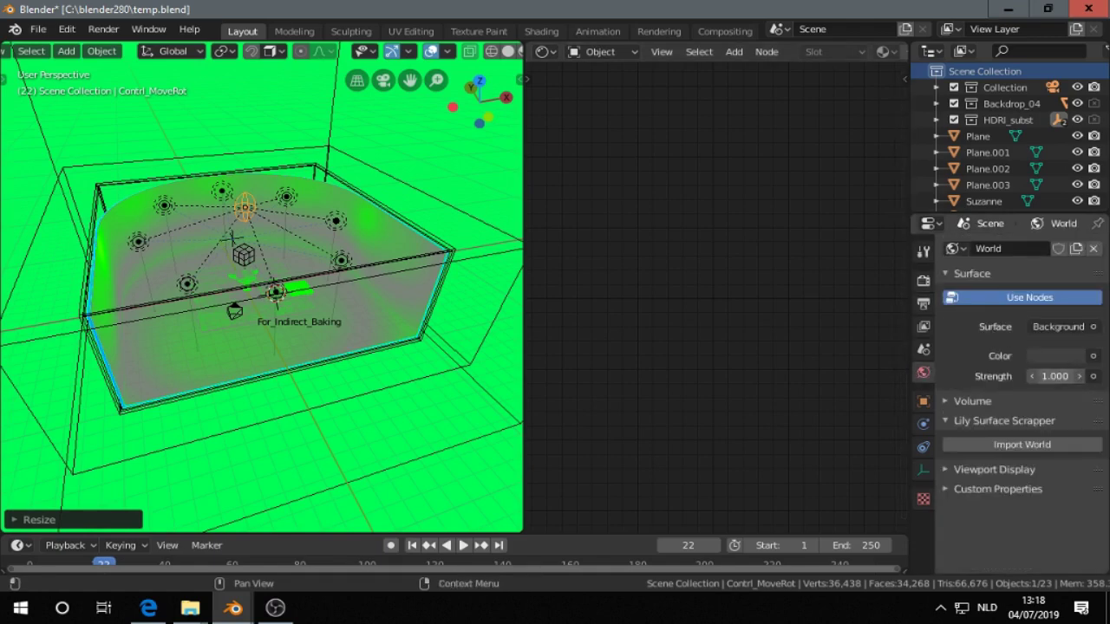
key("BackSpace")
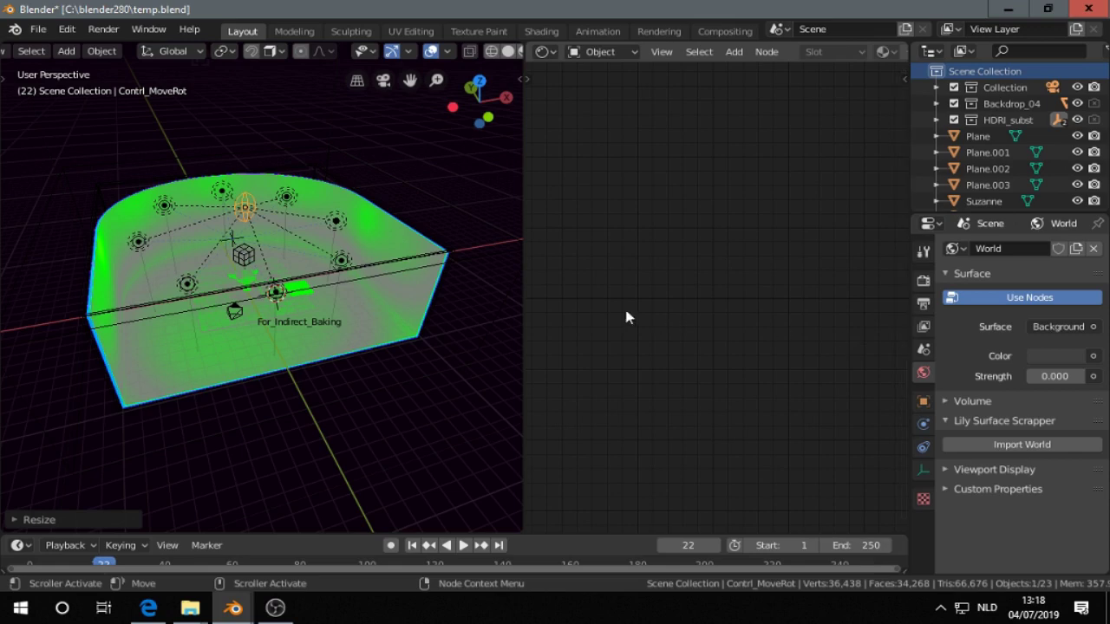
middle_click_drag(466, 305, 354, 288)
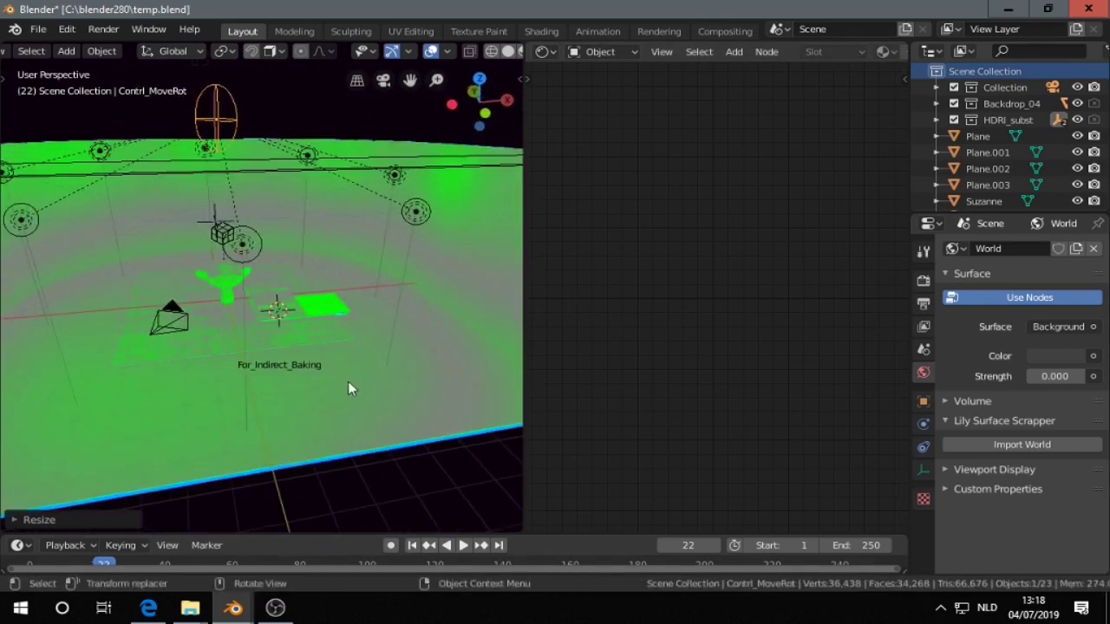
middle_click_drag(220, 394, 254, 434)
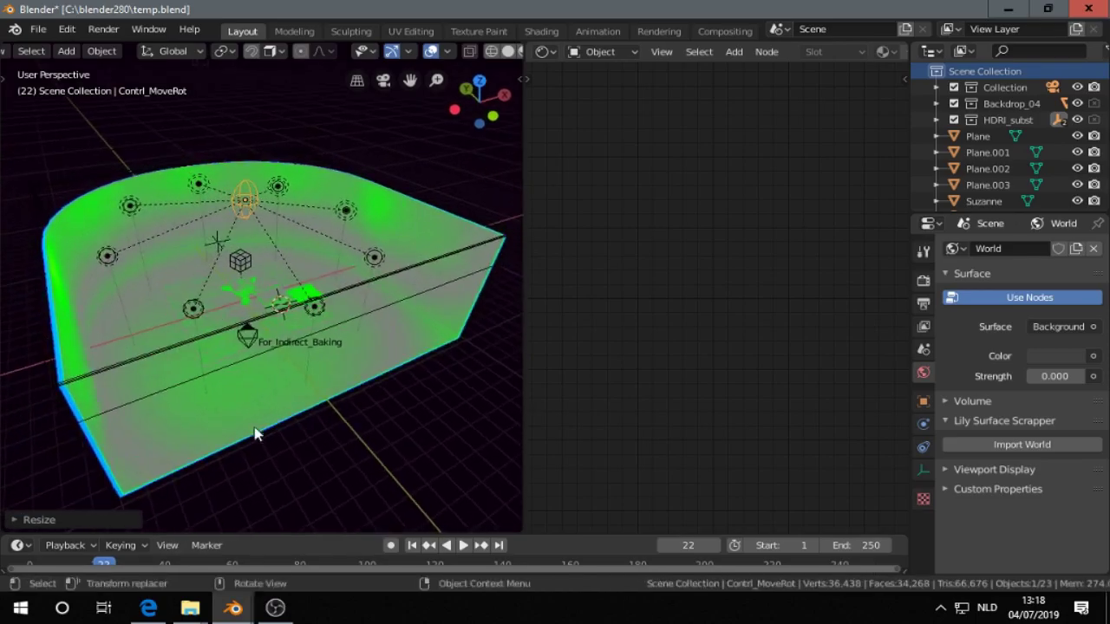
Switch to the Edge browser and show the GitHub release page for Lily Surface Scrapper v1.1.3.
left_click(149, 608)
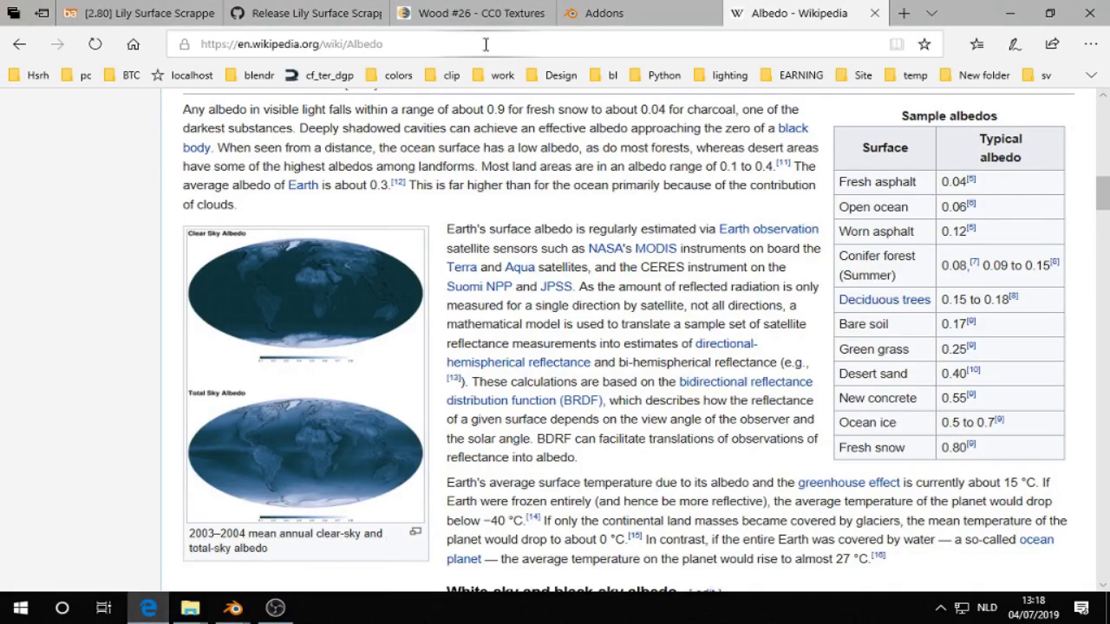
left_click(308, 13)
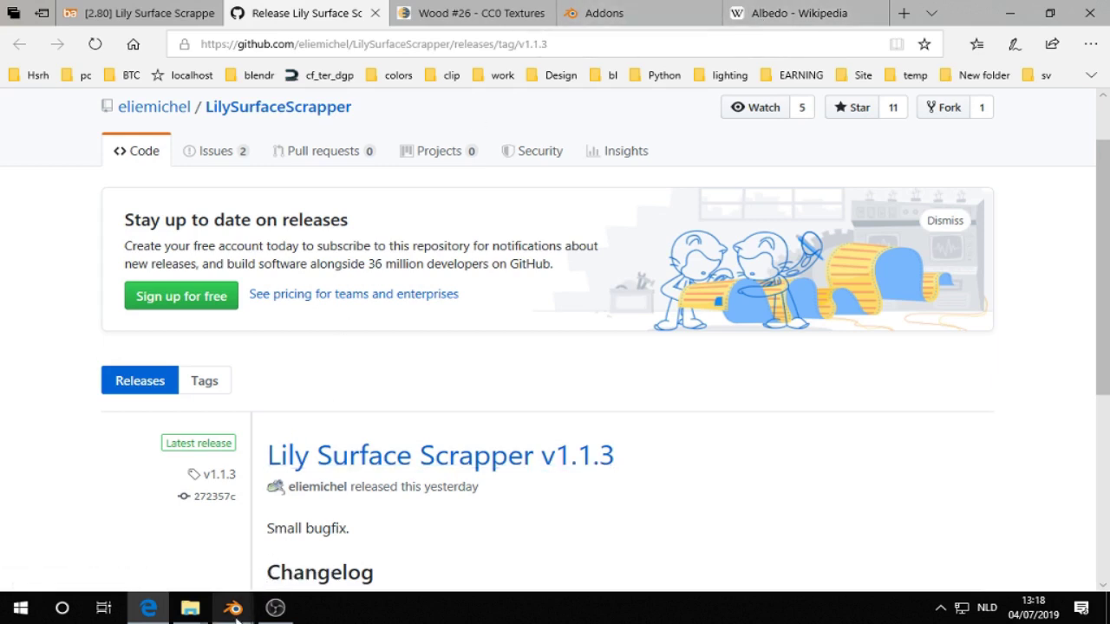
mouse_move(236, 613)
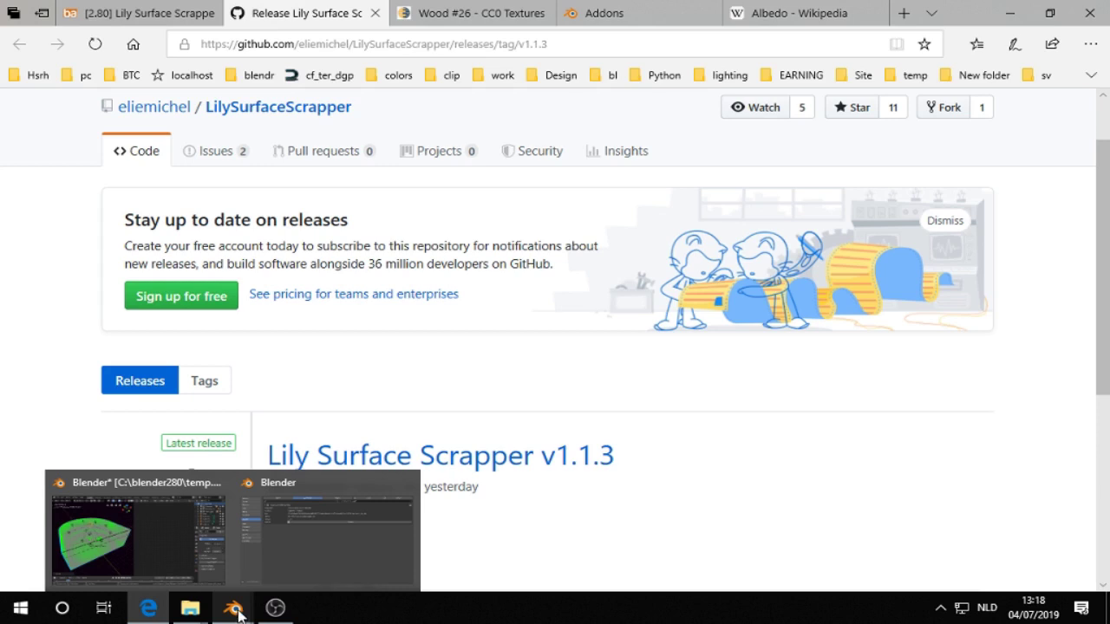
mouse_move(277, 612)
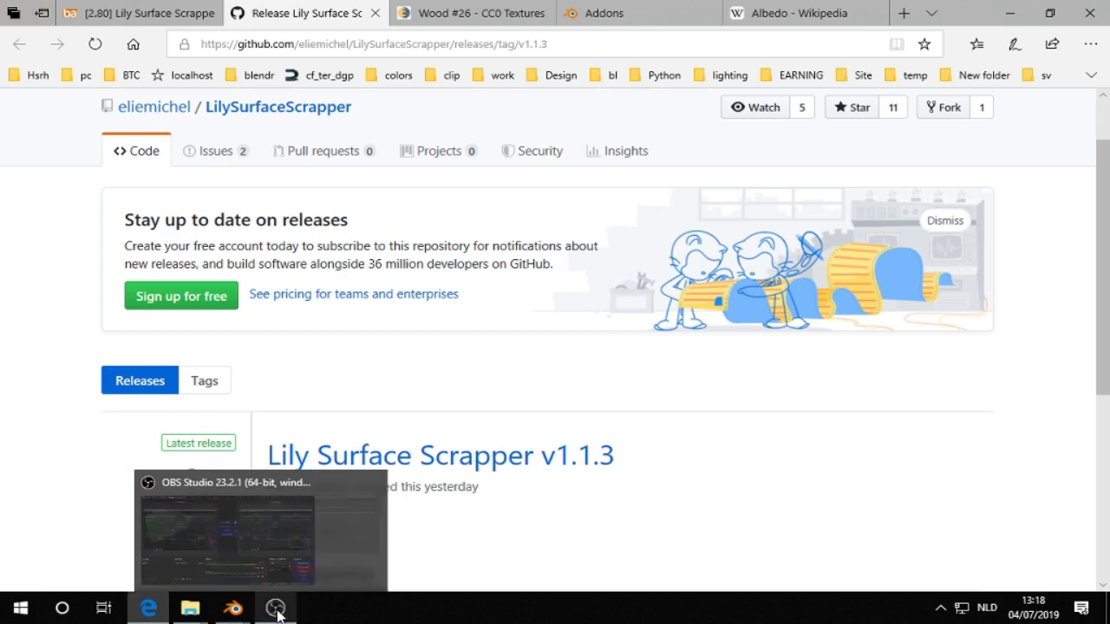